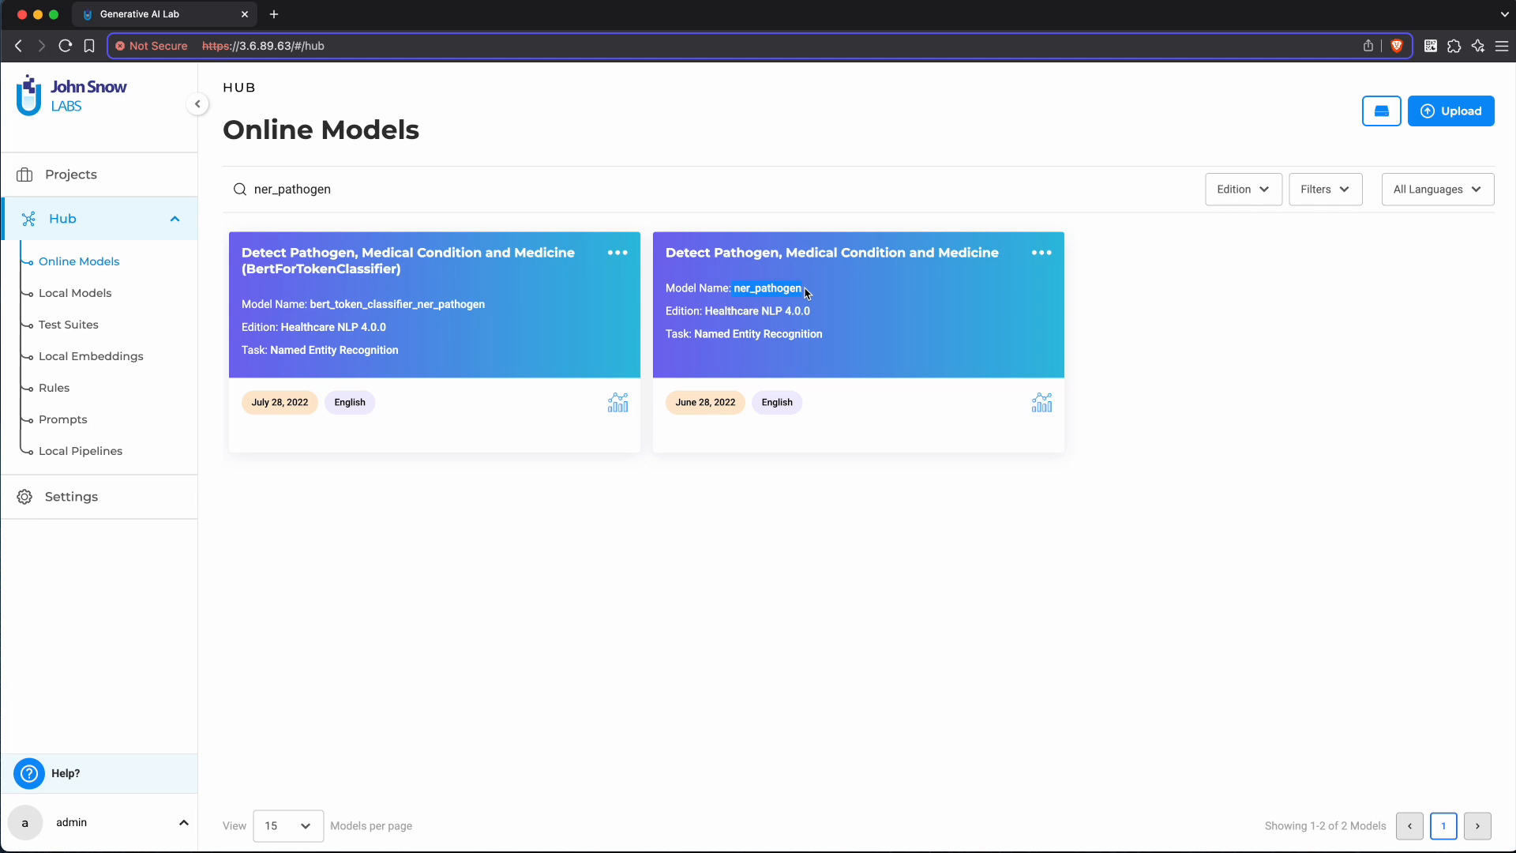
Download the ner_pathogen model from the online models
left_click(1042, 254)
left_click(1024, 281)
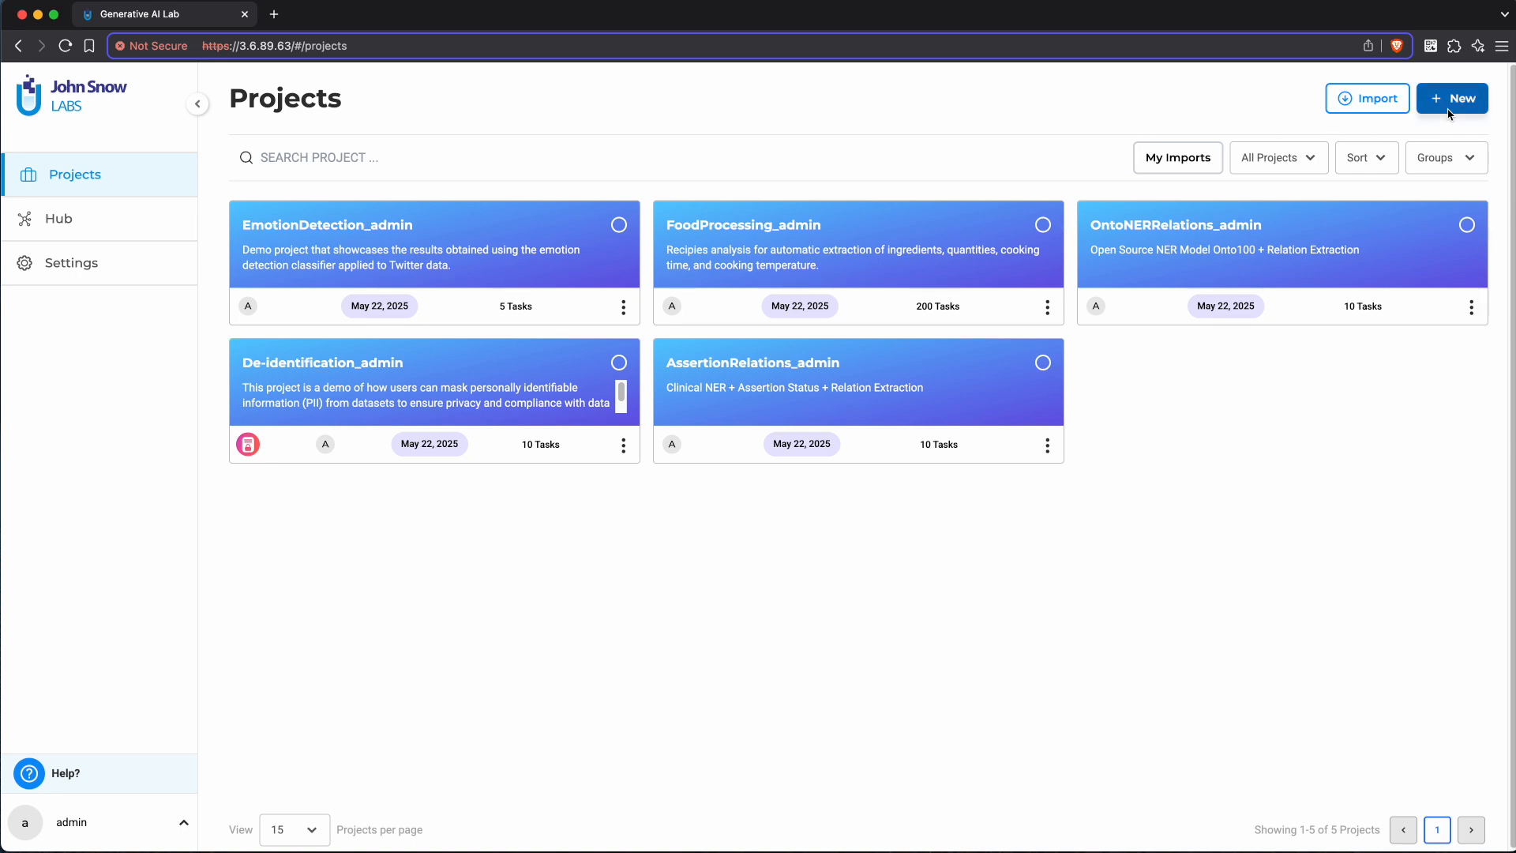
Start a new project titled HealthEntities, described as annotating medical texts to identify and label Pathogens, Medical Conditions and Medicines
left_click(1448, 111)
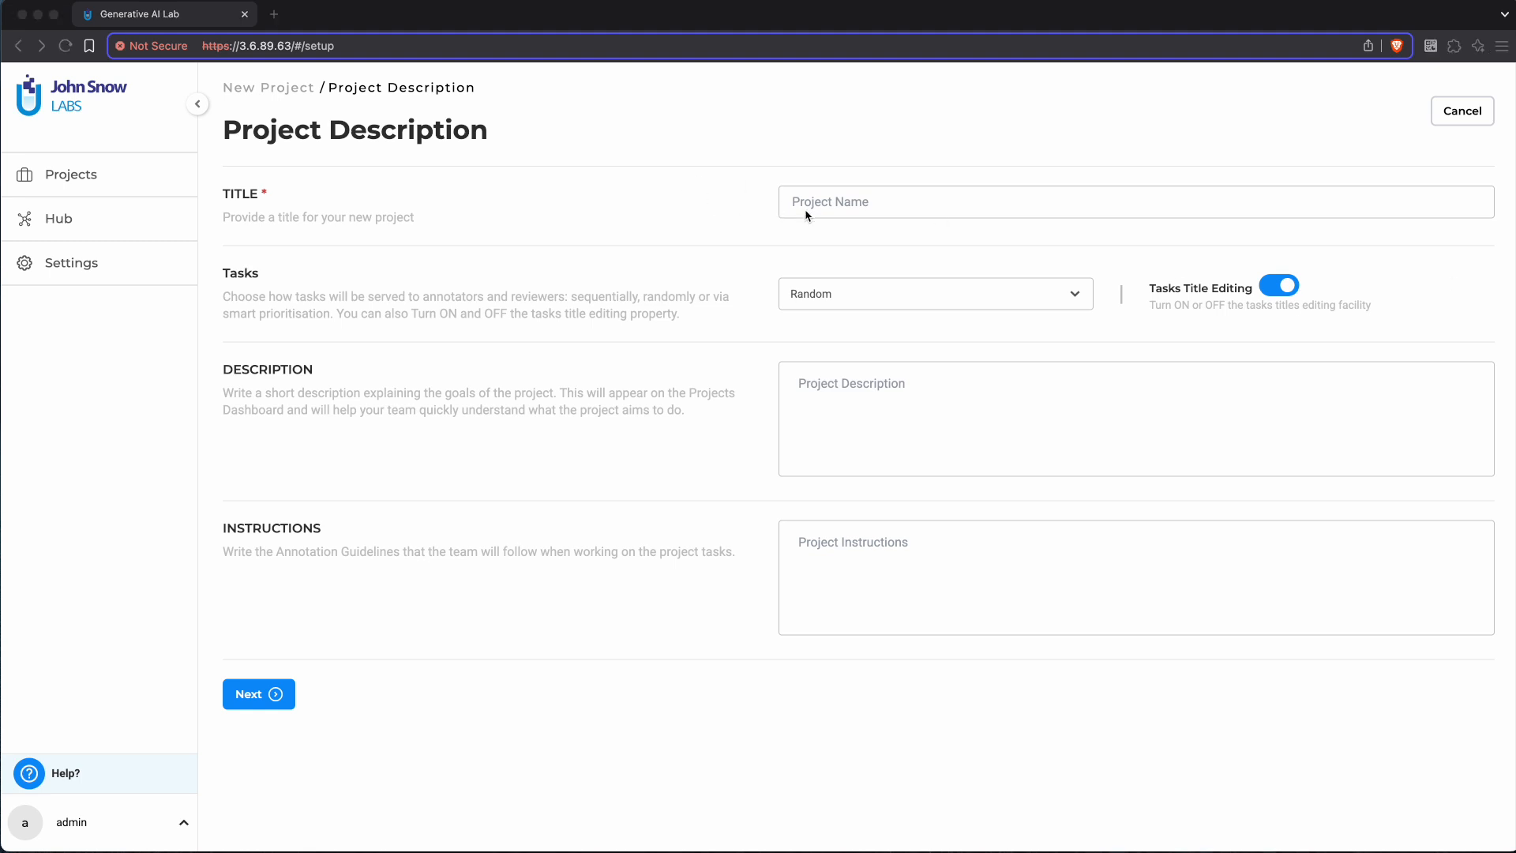
left_click(831, 212)
type("HealthEntities")
left_click(849, 404)
type("This project involves annotating medical texts to identify and label three key entity types: Pathogens, Medical Conditions, and Medicines.")
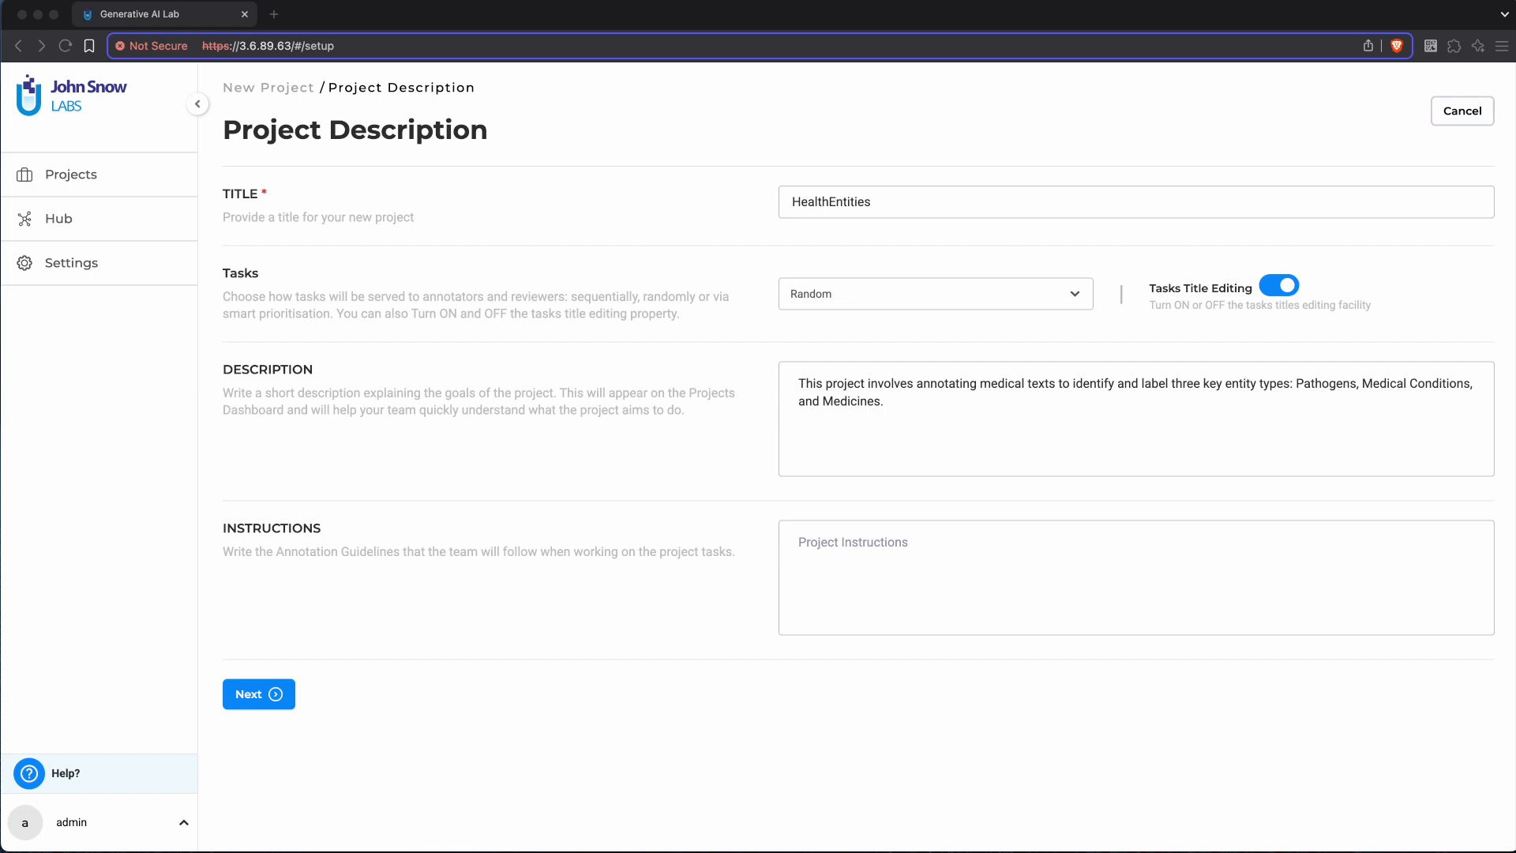
Enter instructions with examples for Pathogen (E. coli, Influenza virus), MedicalCondition (diabetes, pneumonia) and Medicine (ibuprofen, metformin), and proceed to team setup
left_click(856, 541)
type("Pathogen – e.g., E. coli, Influenza virus MedicalCondition – e.g., diabetes, pneumonia Medicine – e.g., ibuprofen, metformin")
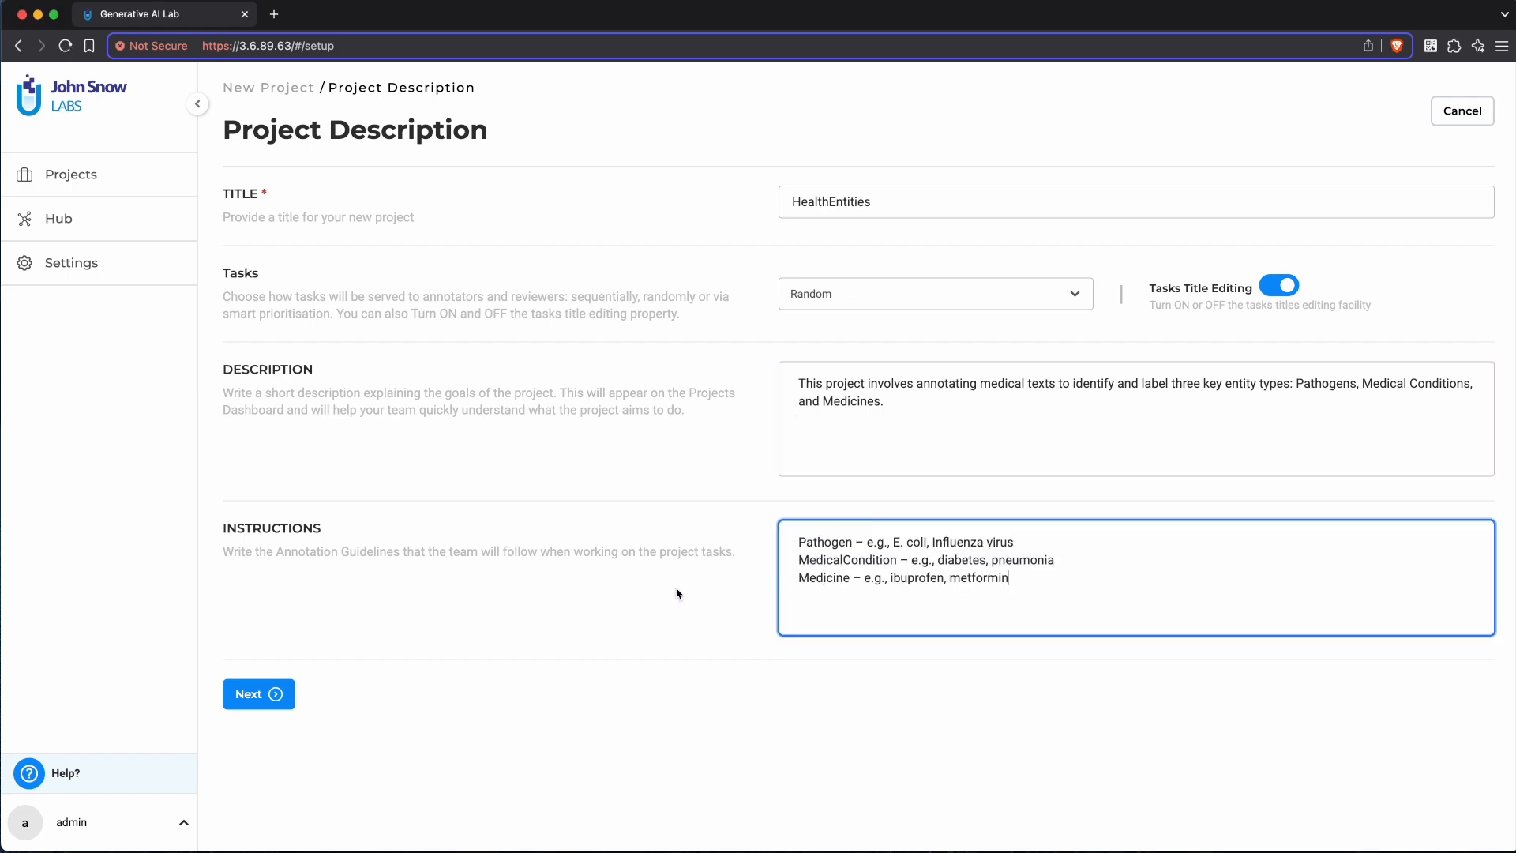
left_click(276, 691)
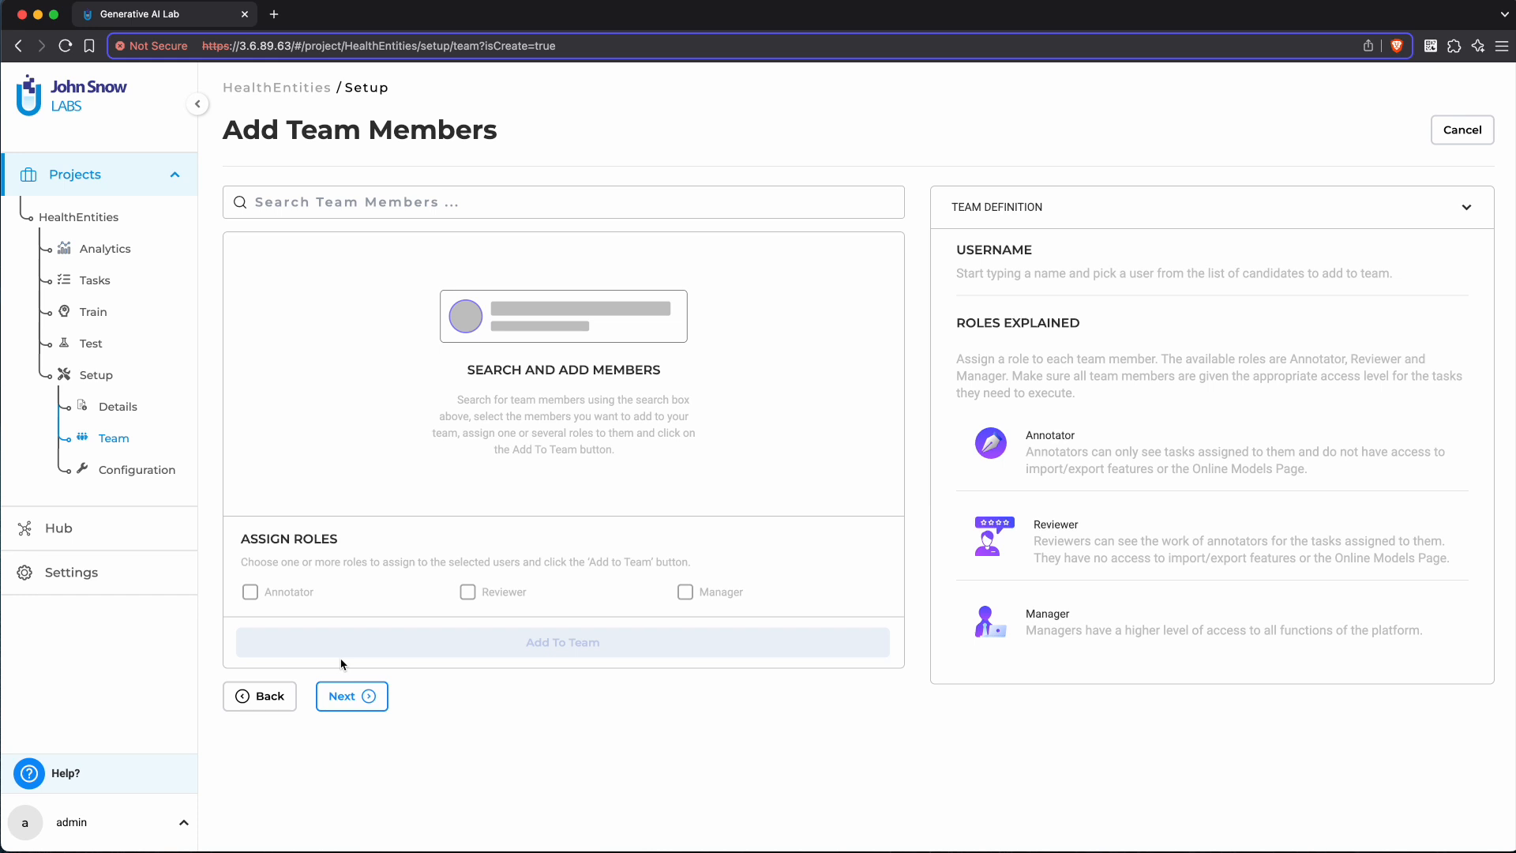
Search for the first team member by username and add them to the project team as Annotator
left_click(304, 210)
type("andy")
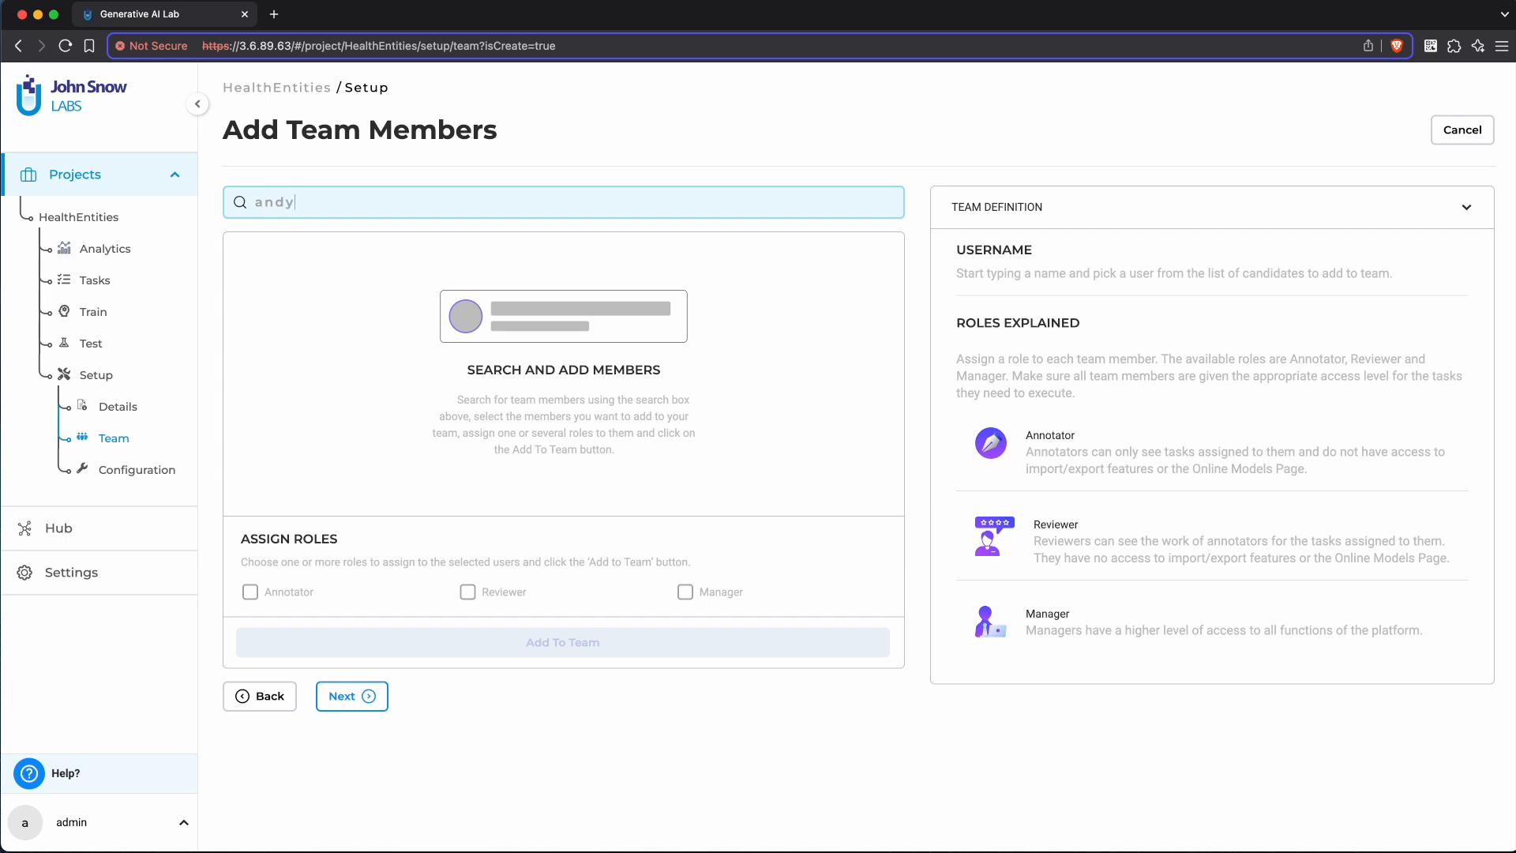
left_click(243, 326)
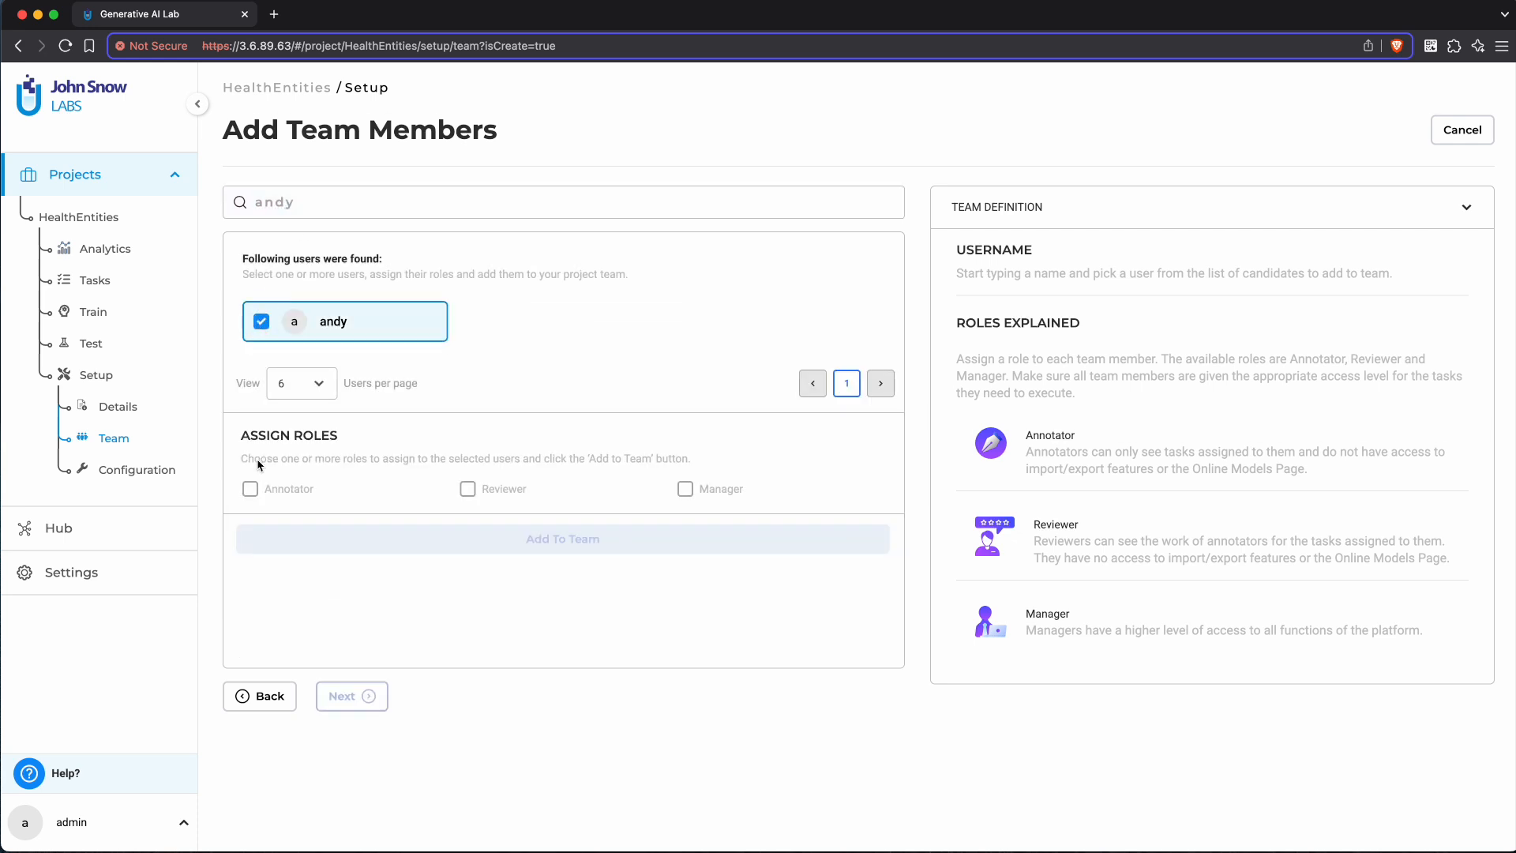
left_click(249, 489)
left_click(389, 540)
Search for the second team member by username and add them to the project team as Reviewer
left_click(300, 207)
type("robert")
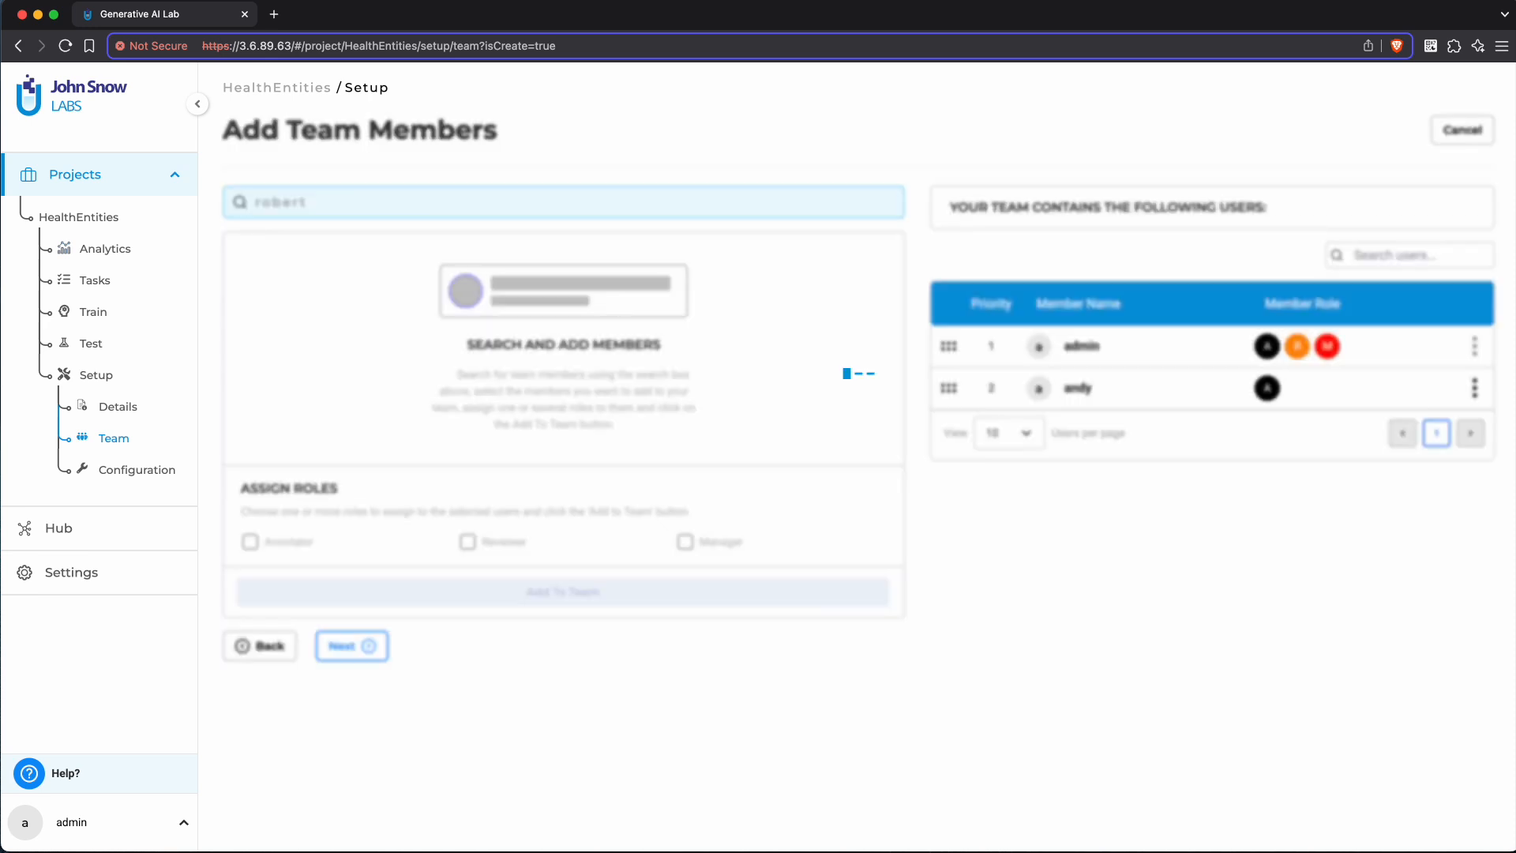
left_click(261, 321)
left_click(466, 488)
left_click(458, 539)
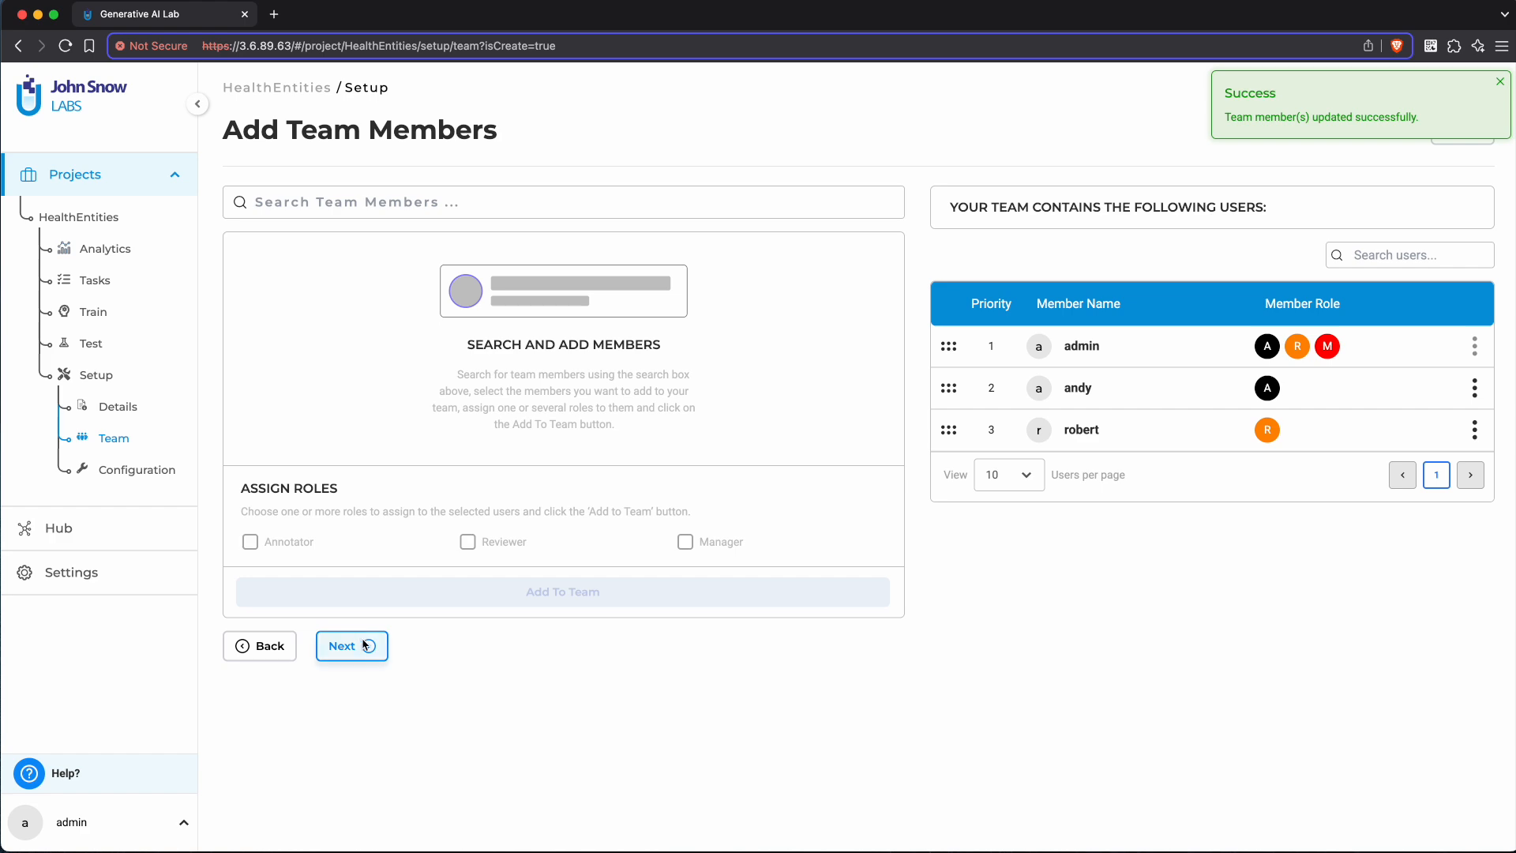
Proceed to the project configuration without applying a template, keeping text content and annotation of the entire document
left_click(359, 664)
left_click(364, 670)
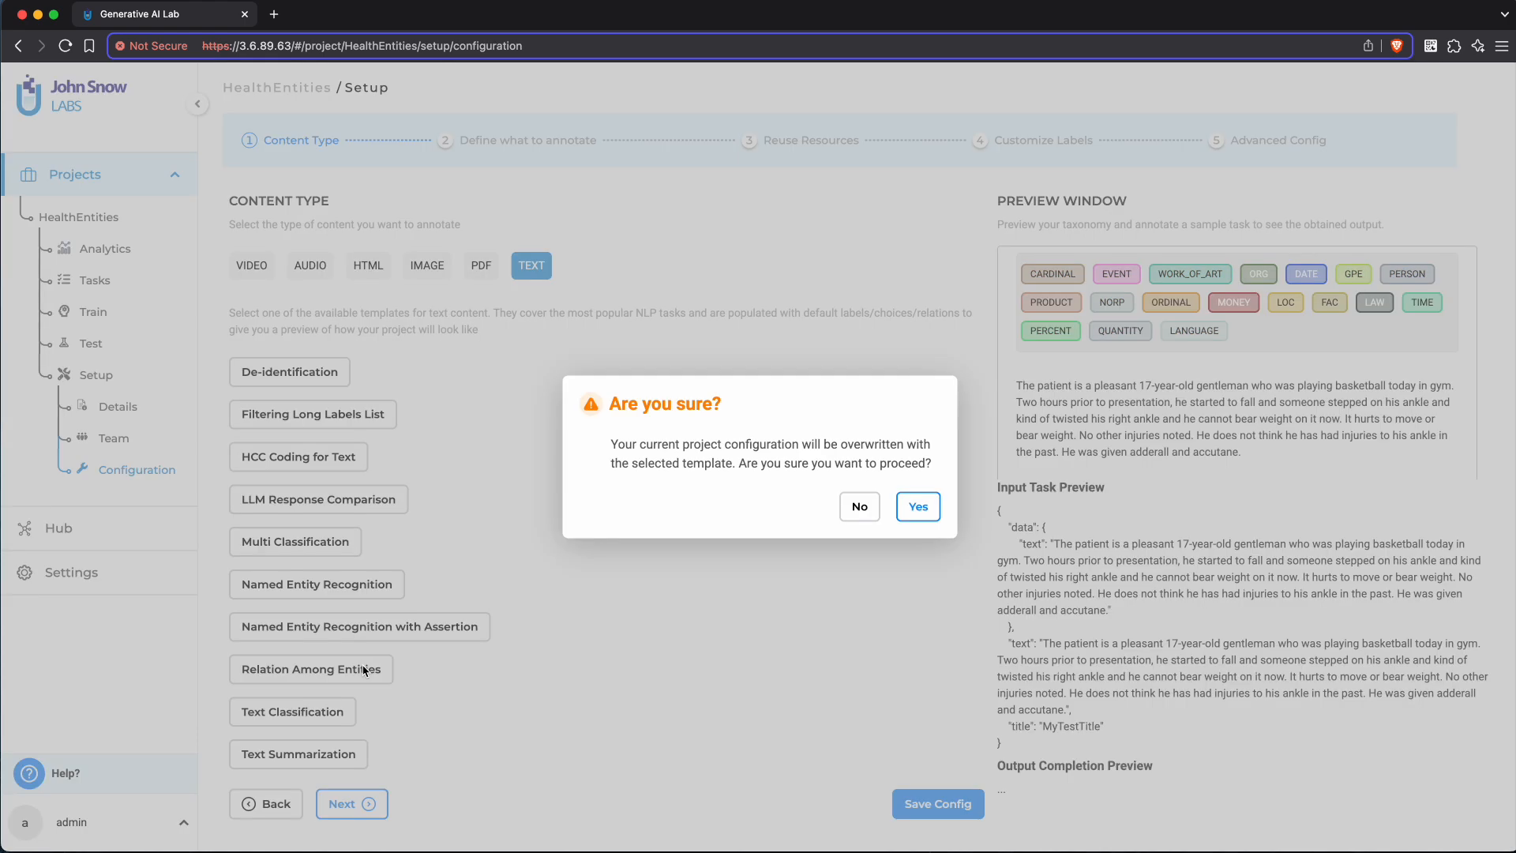
left_click(864, 511)
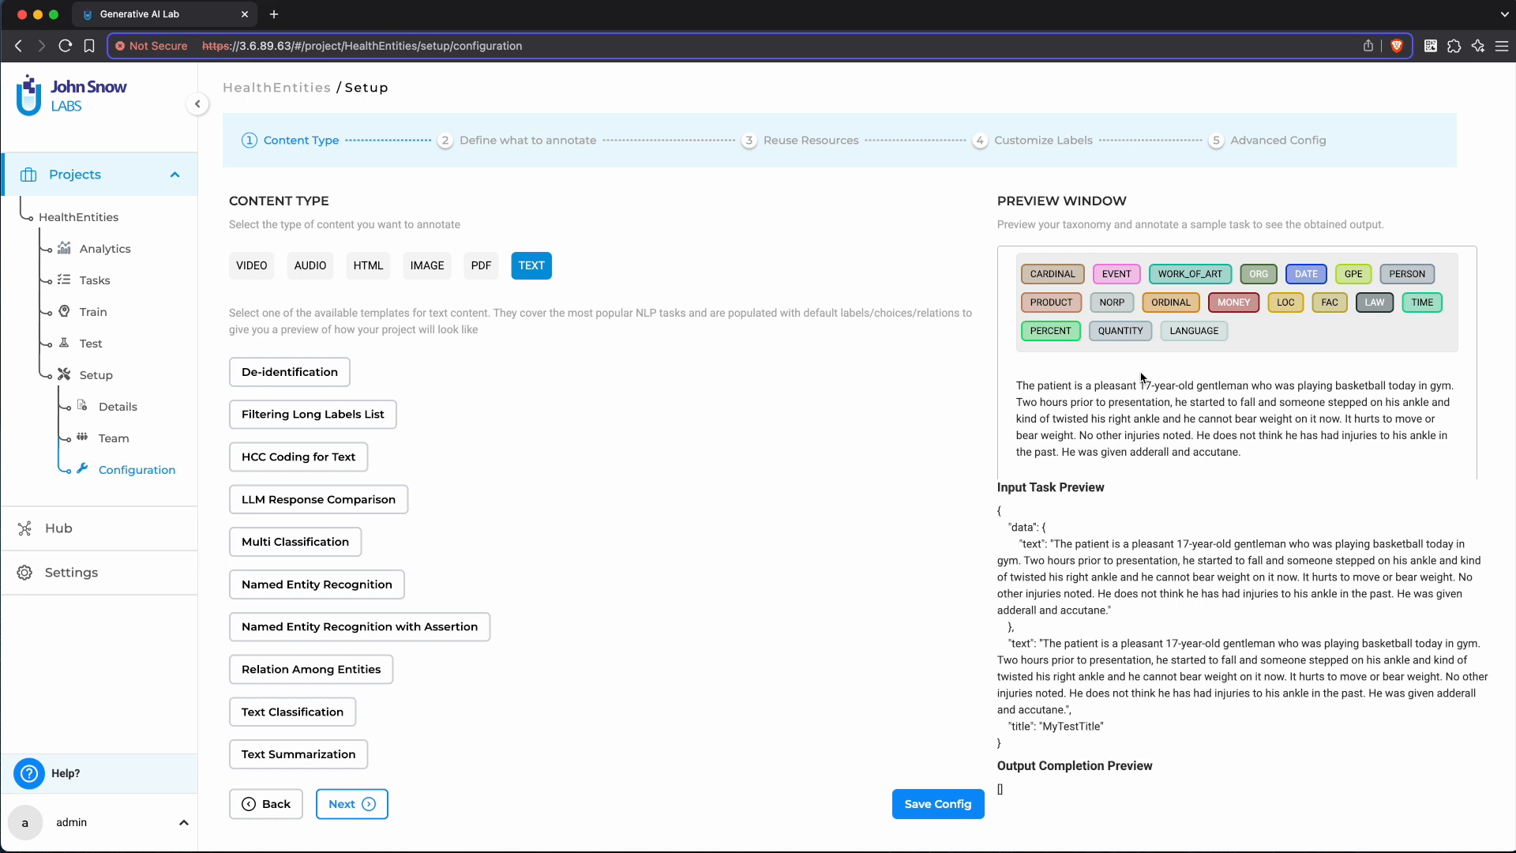
left_click(355, 803)
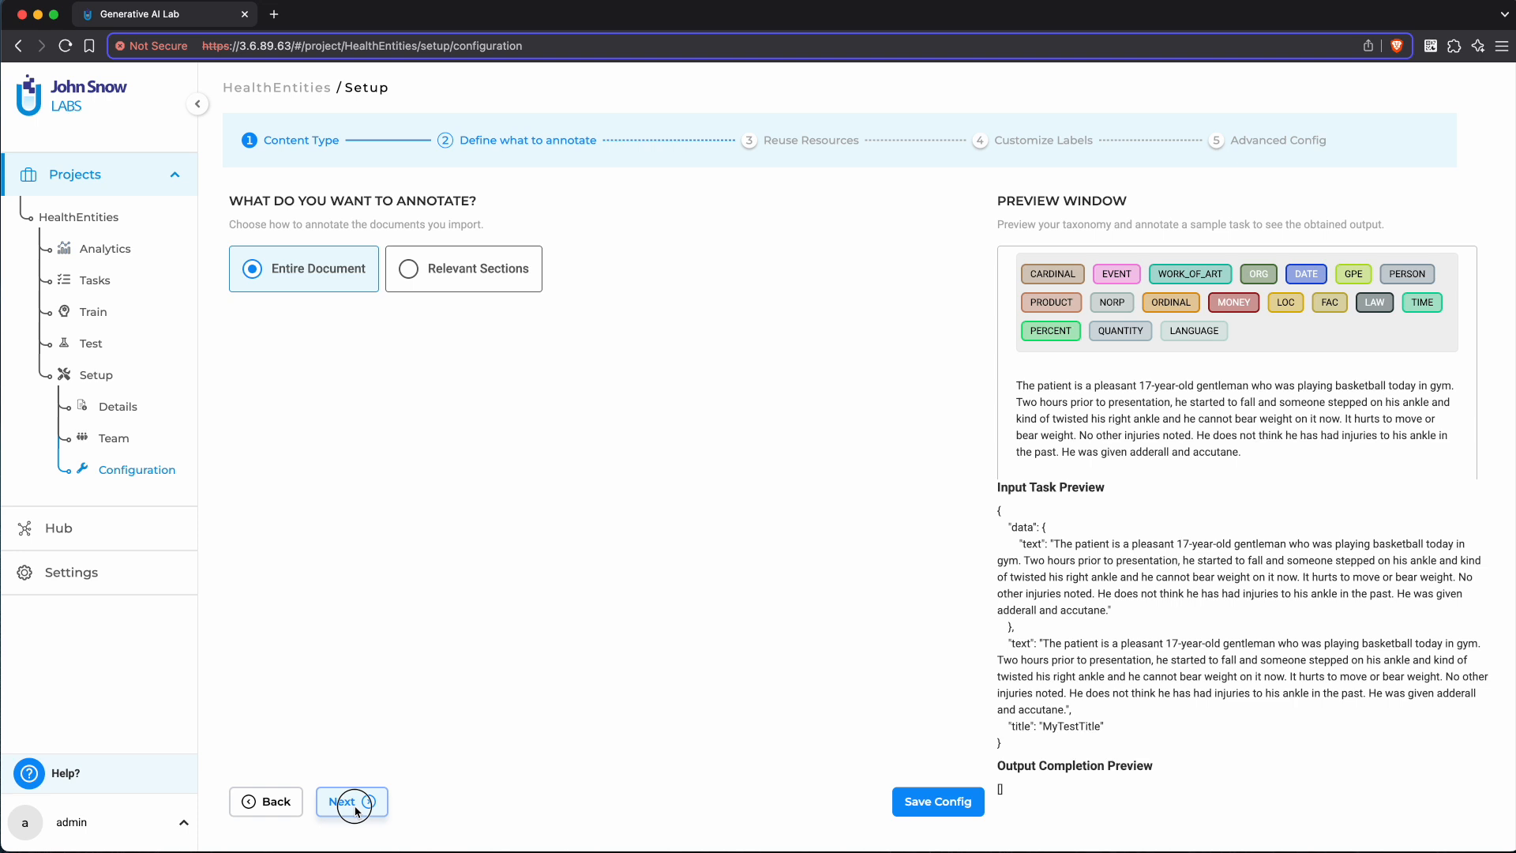
left_click(355, 805)
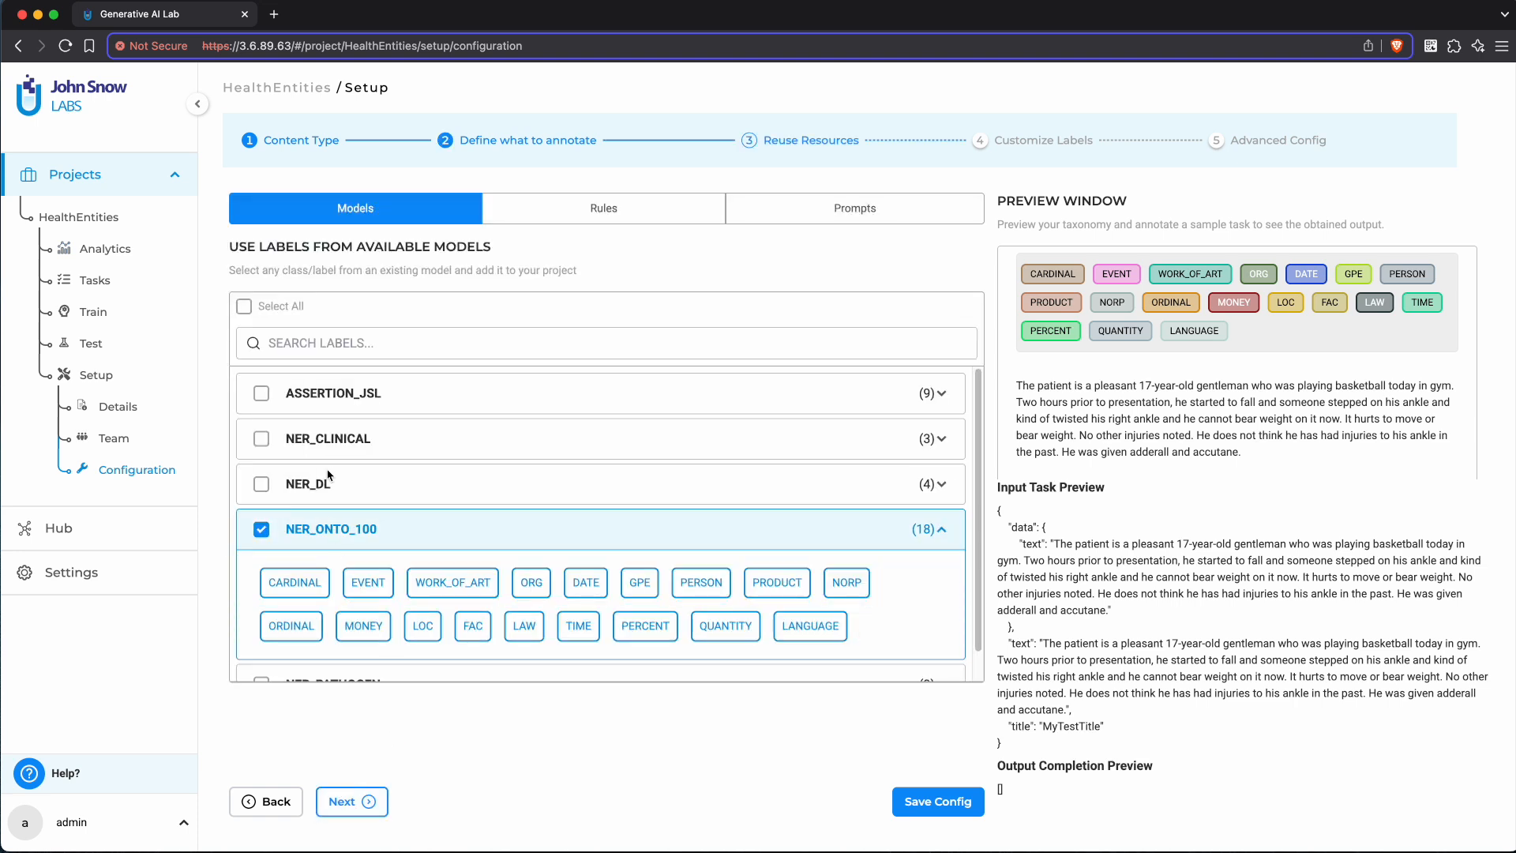
Reuse the NER_PATHOGEN model's labels instead of the NER_ONTO_100 labels and save the project configuration
scroll(261, 442, "down", 1)
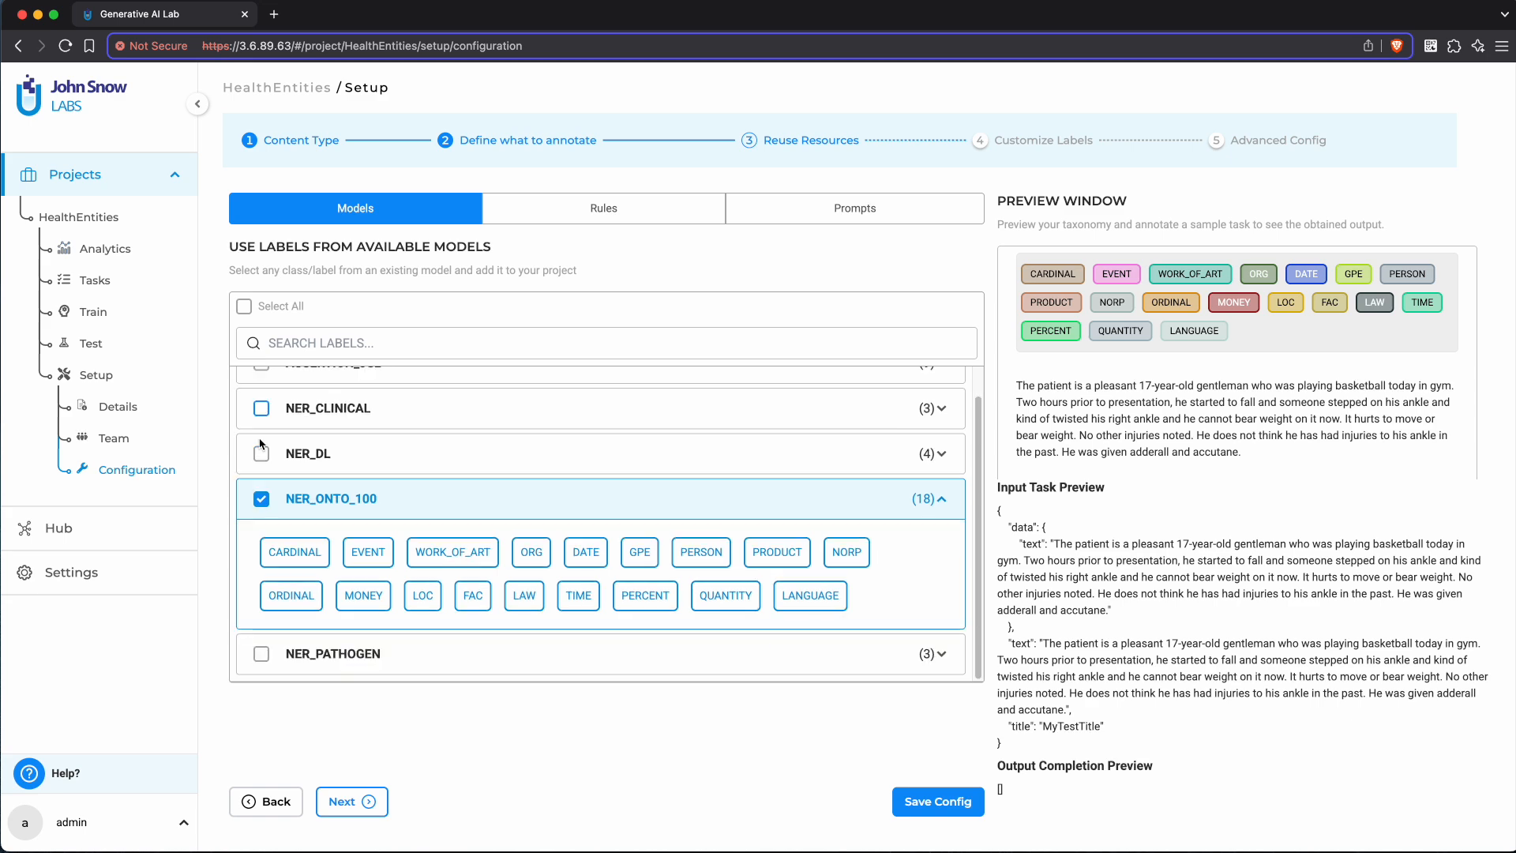
left_click(262, 654)
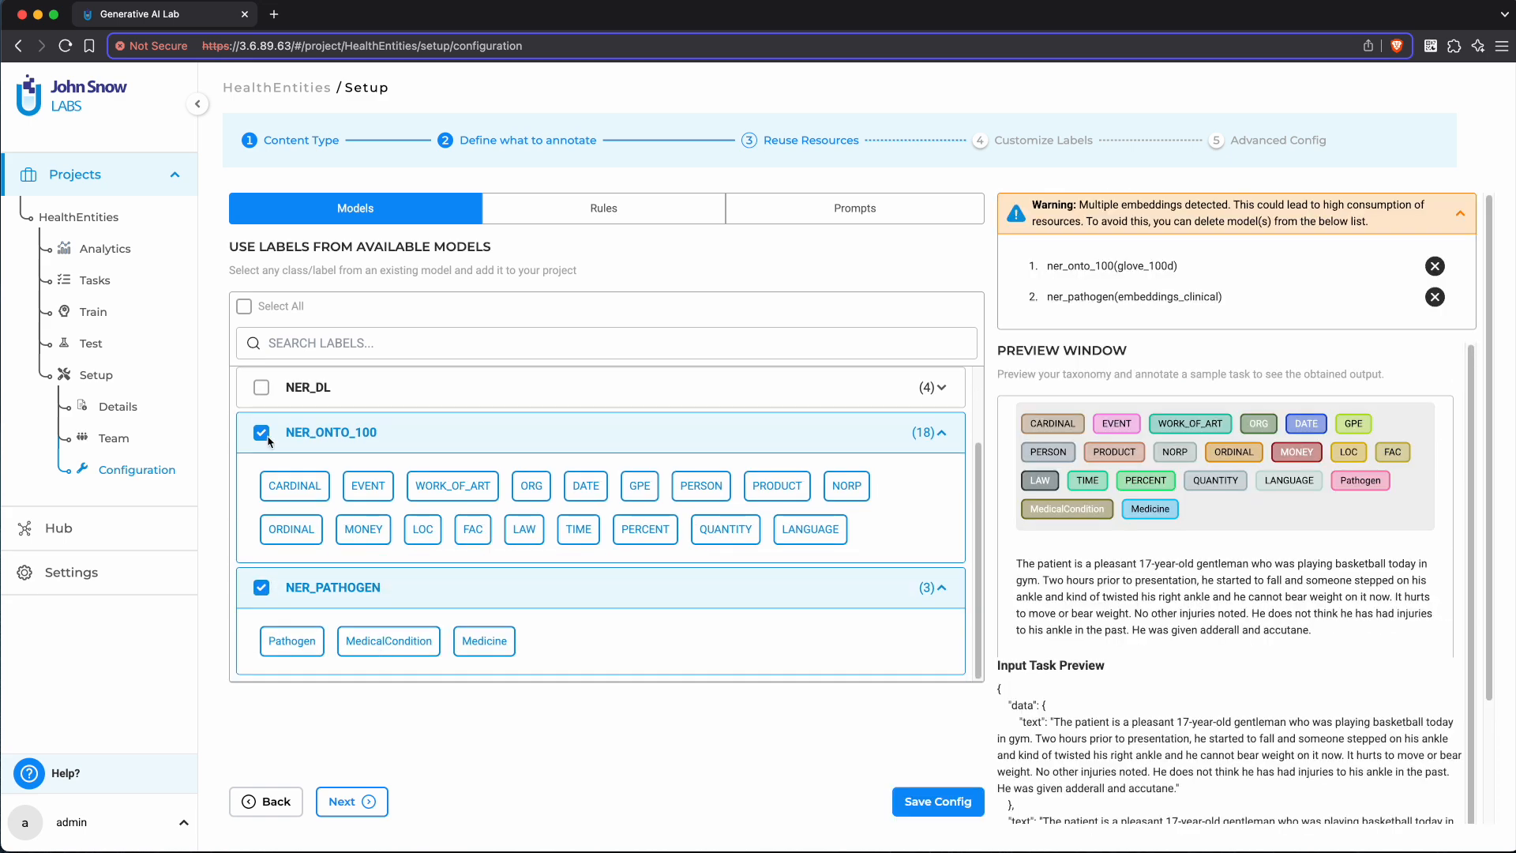
left_click(262, 433)
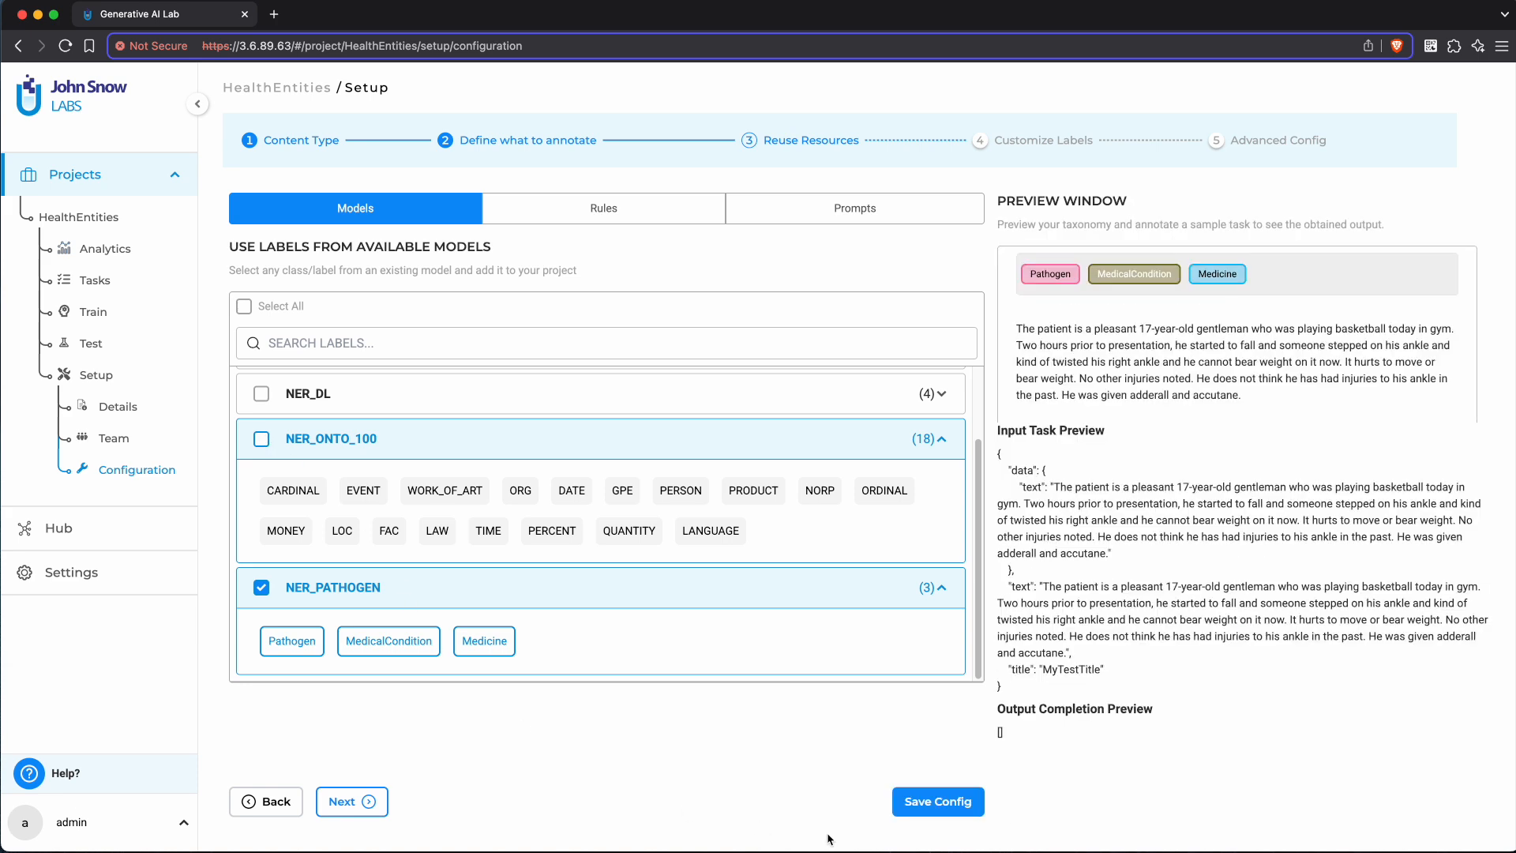
left_click(914, 803)
left_click(915, 521)
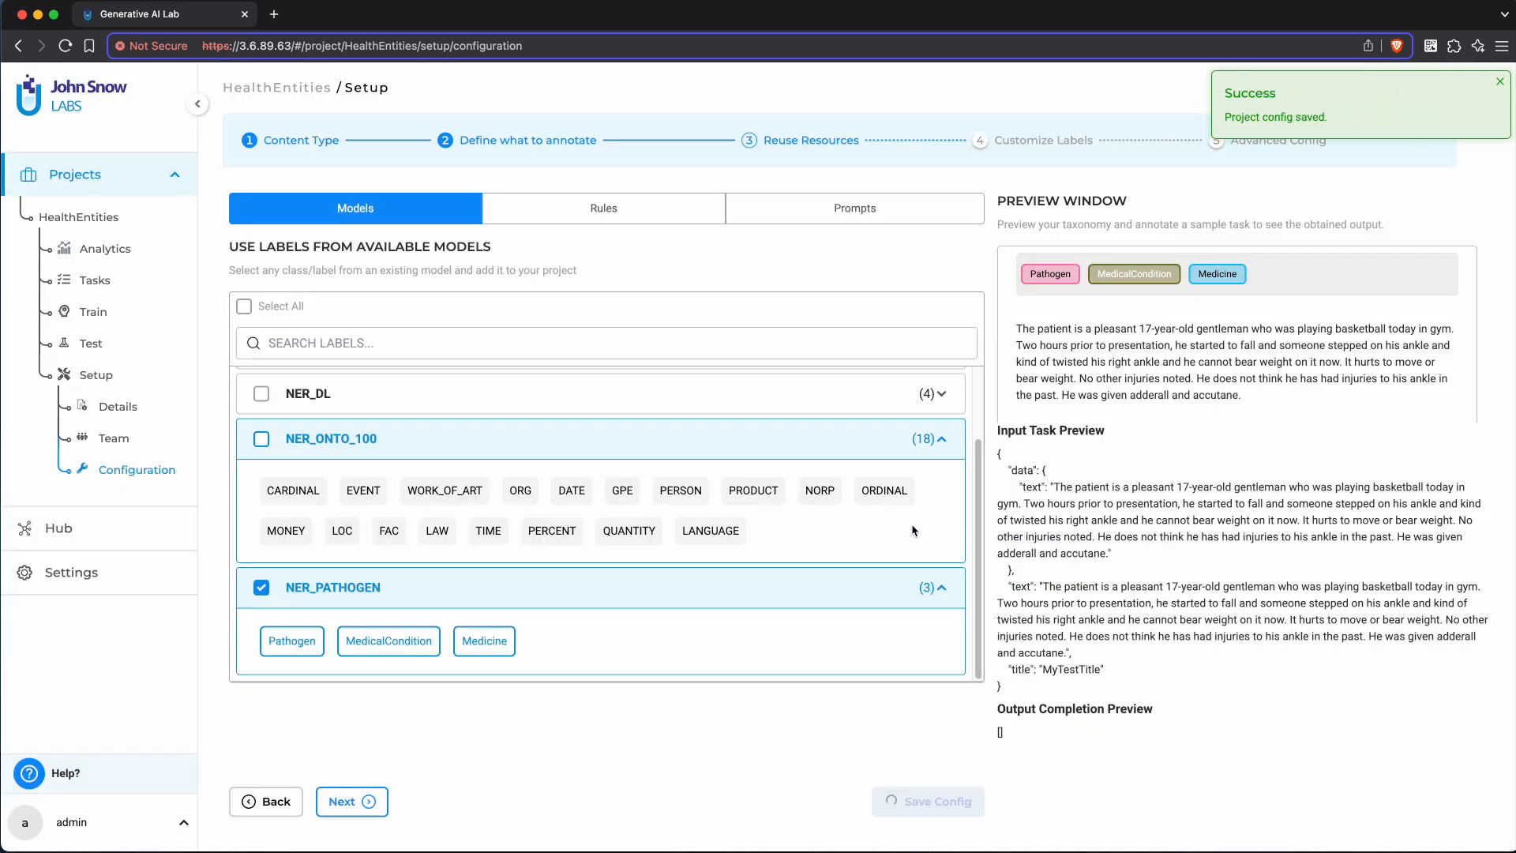
Continue to label customization and save the configuration together with deploying the pre-annotation server
left_click(350, 801)
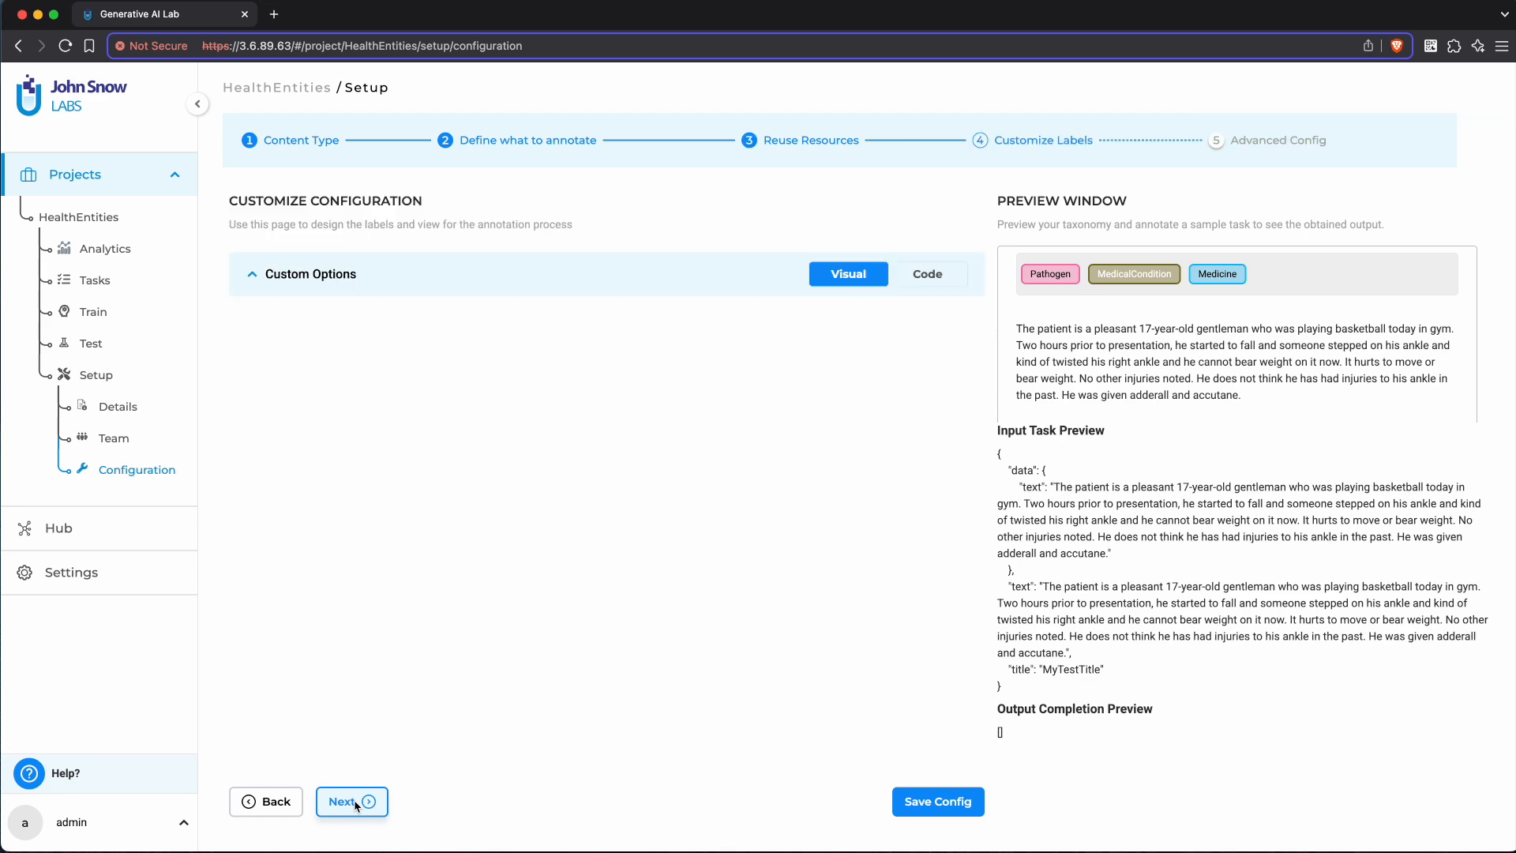
left_click(929, 801)
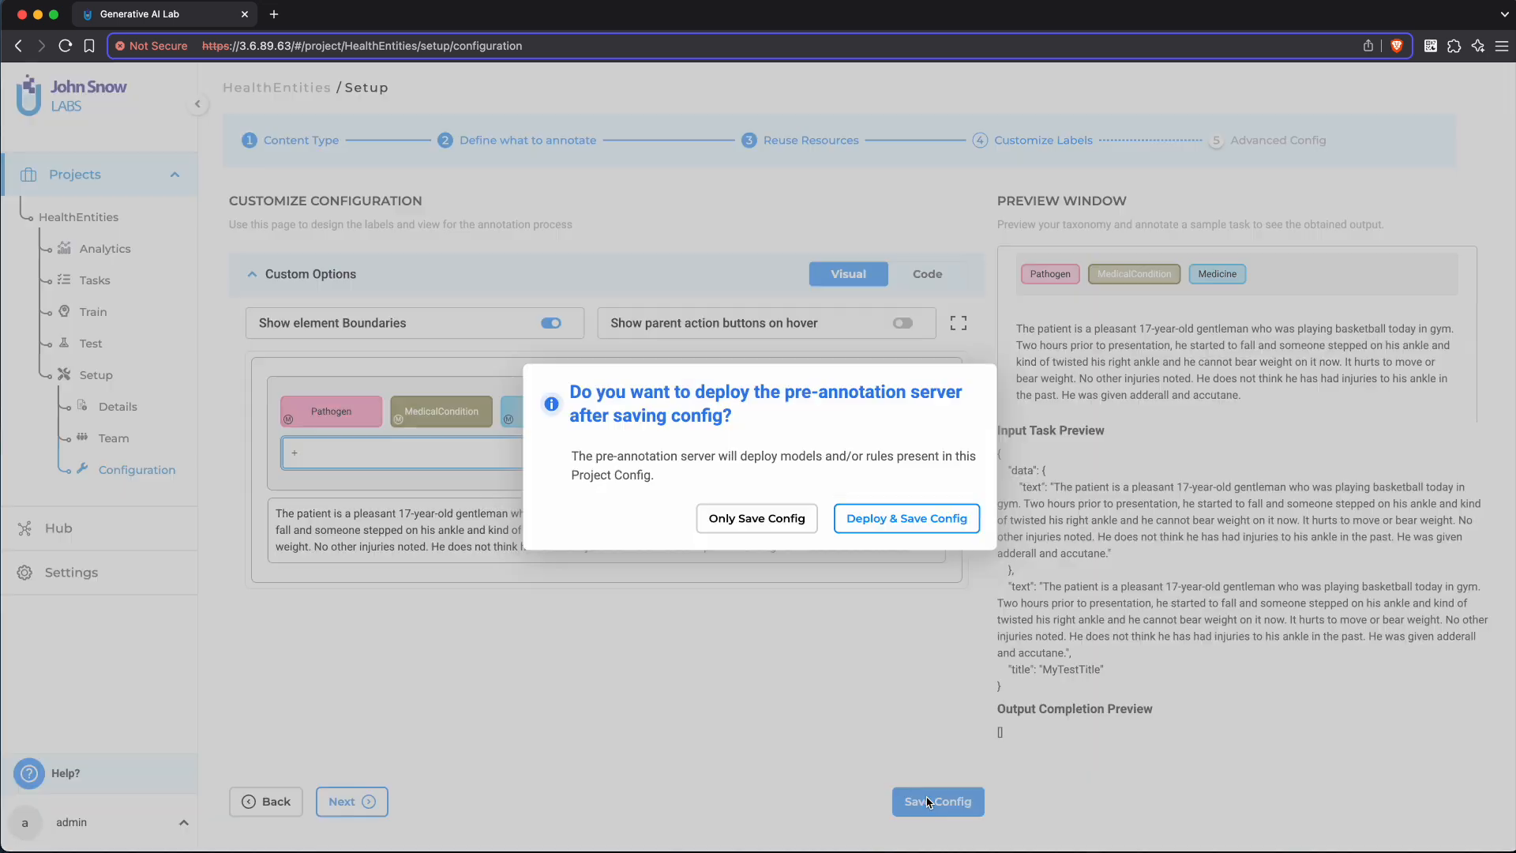
left_click(895, 518)
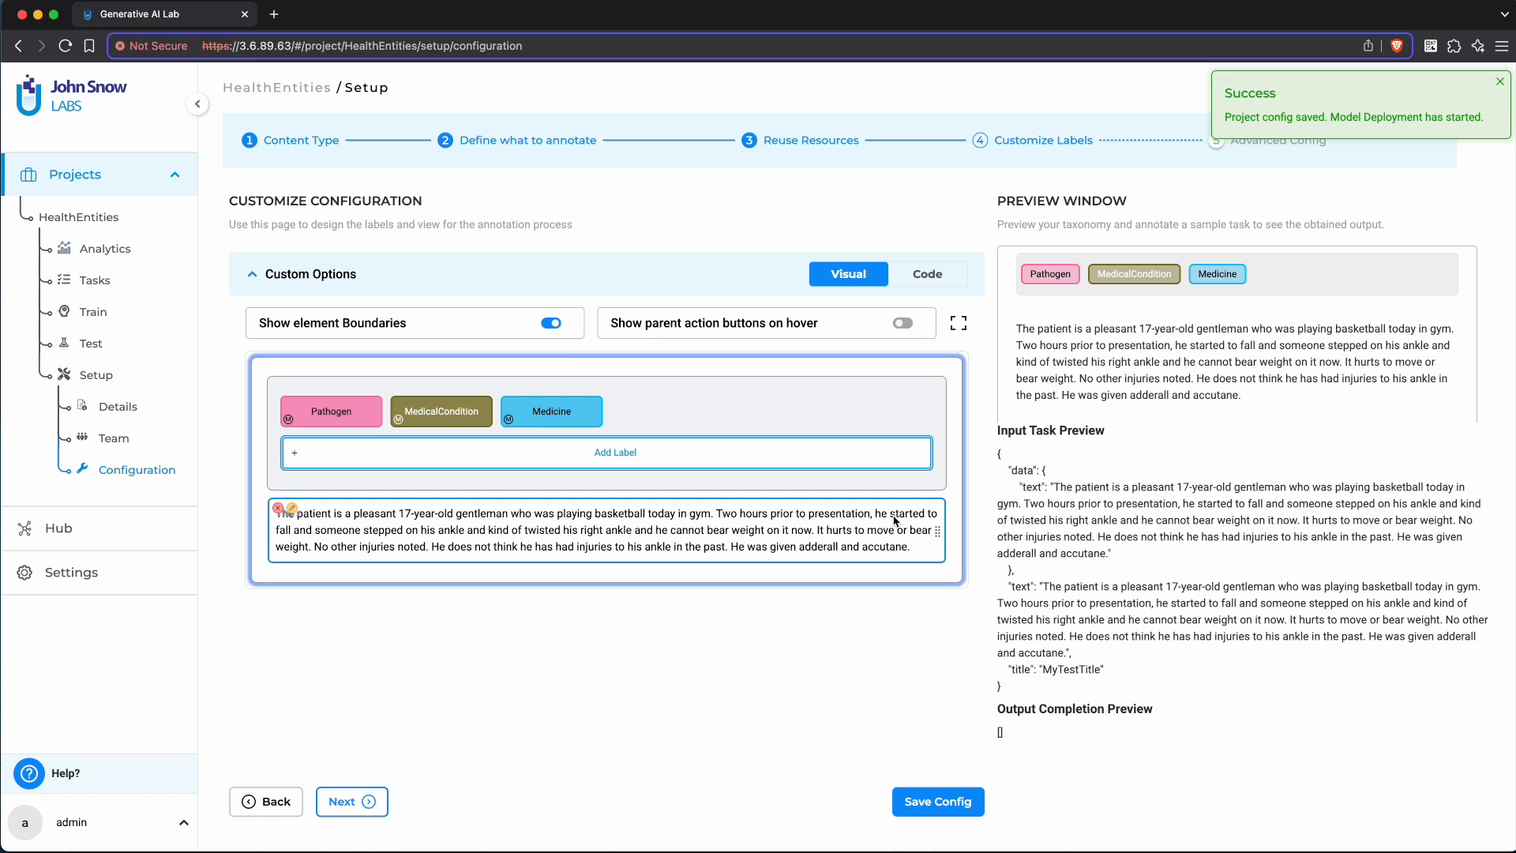
Import the local file MedicalSpecialty.txt as a task of the HealthEntities project
left_click(95, 280)
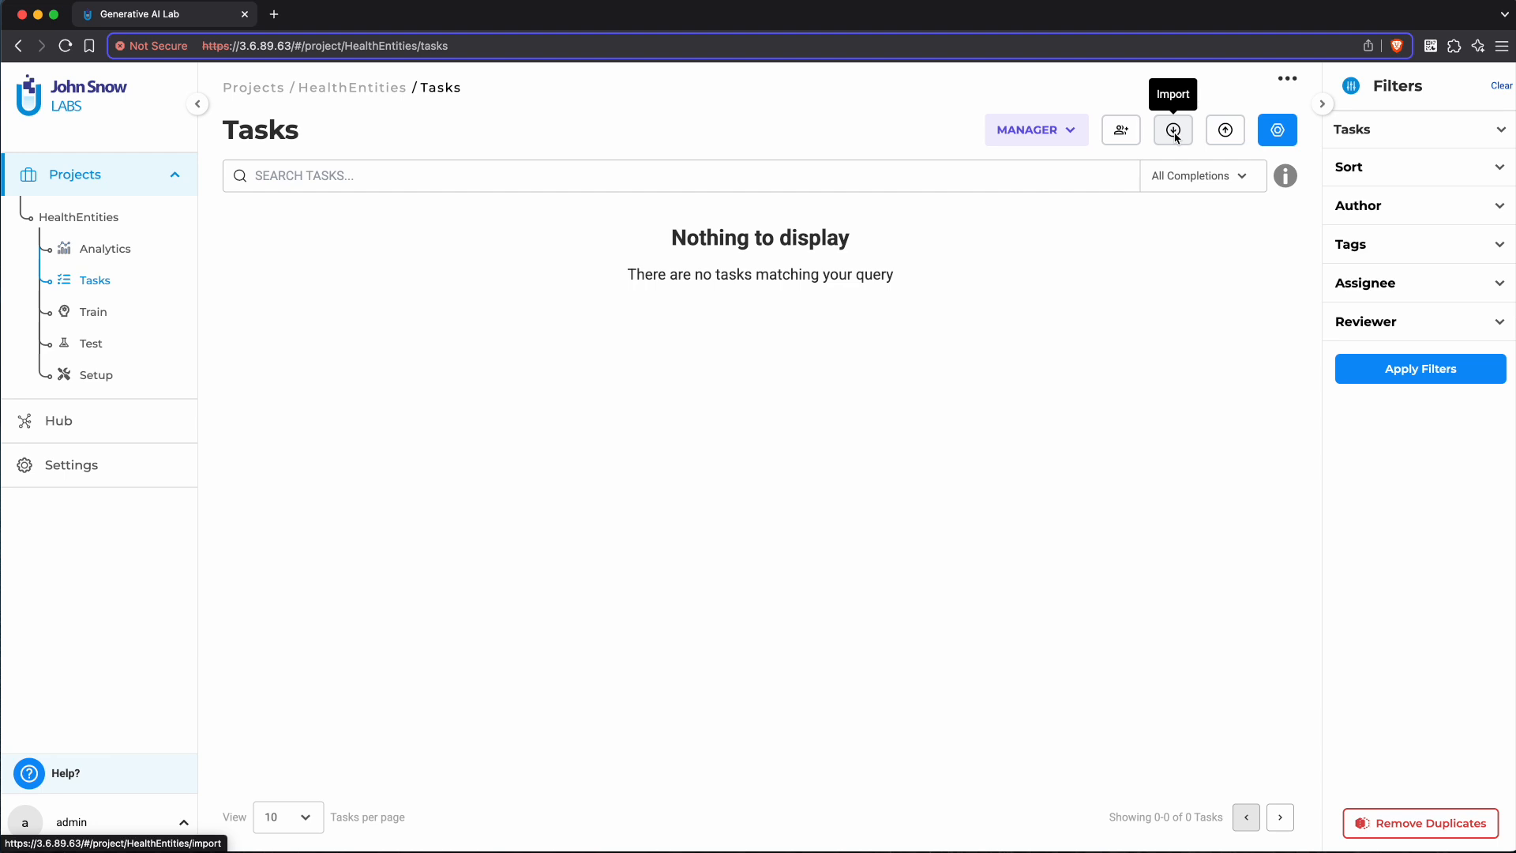
left_click(1175, 132)
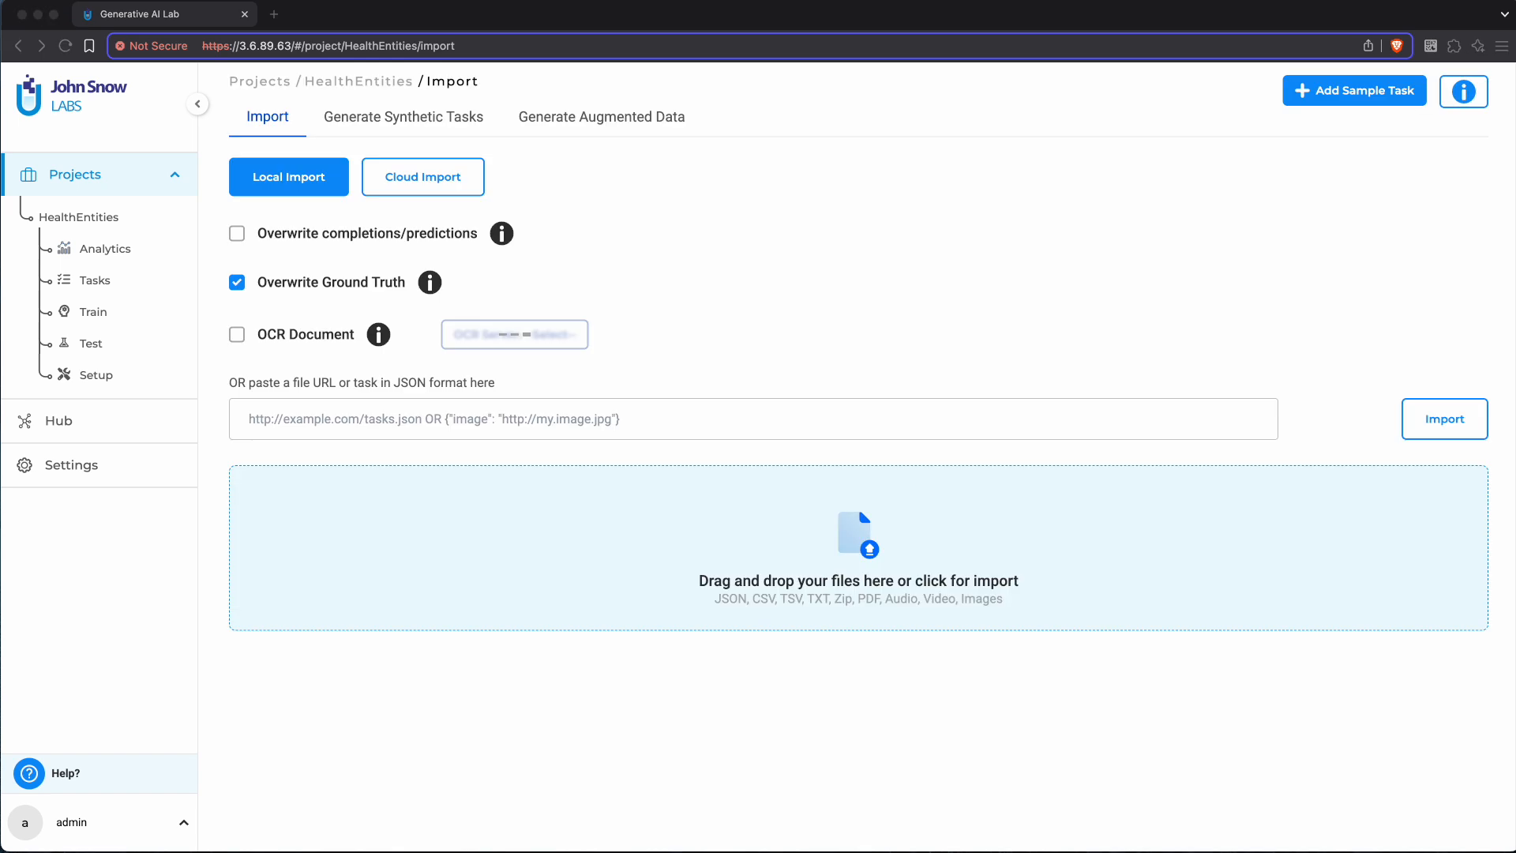
left_click_drag(1099, 324, 655, 540)
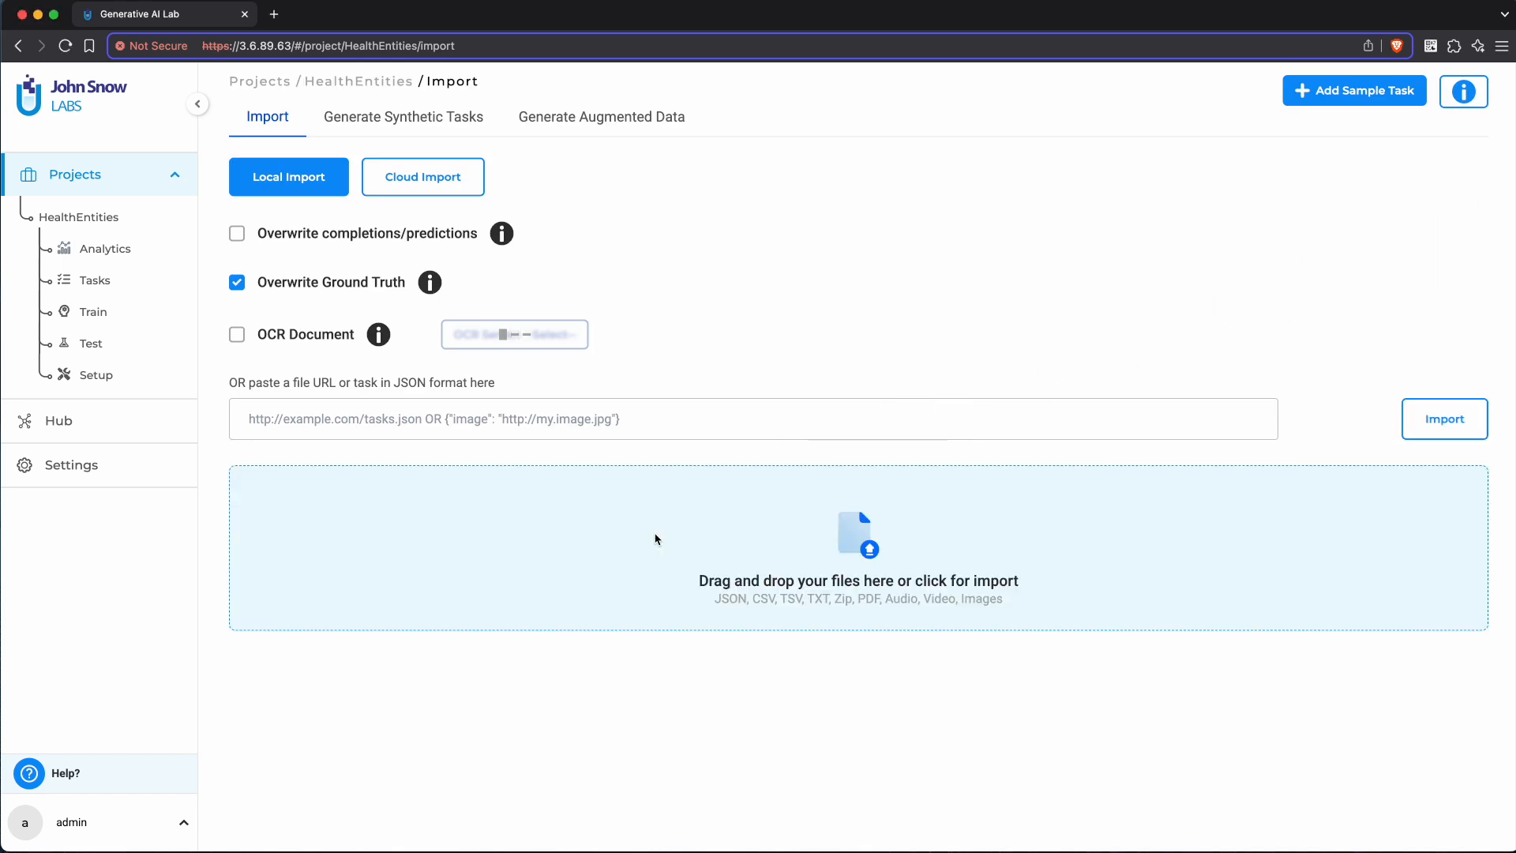
left_click(935, 517)
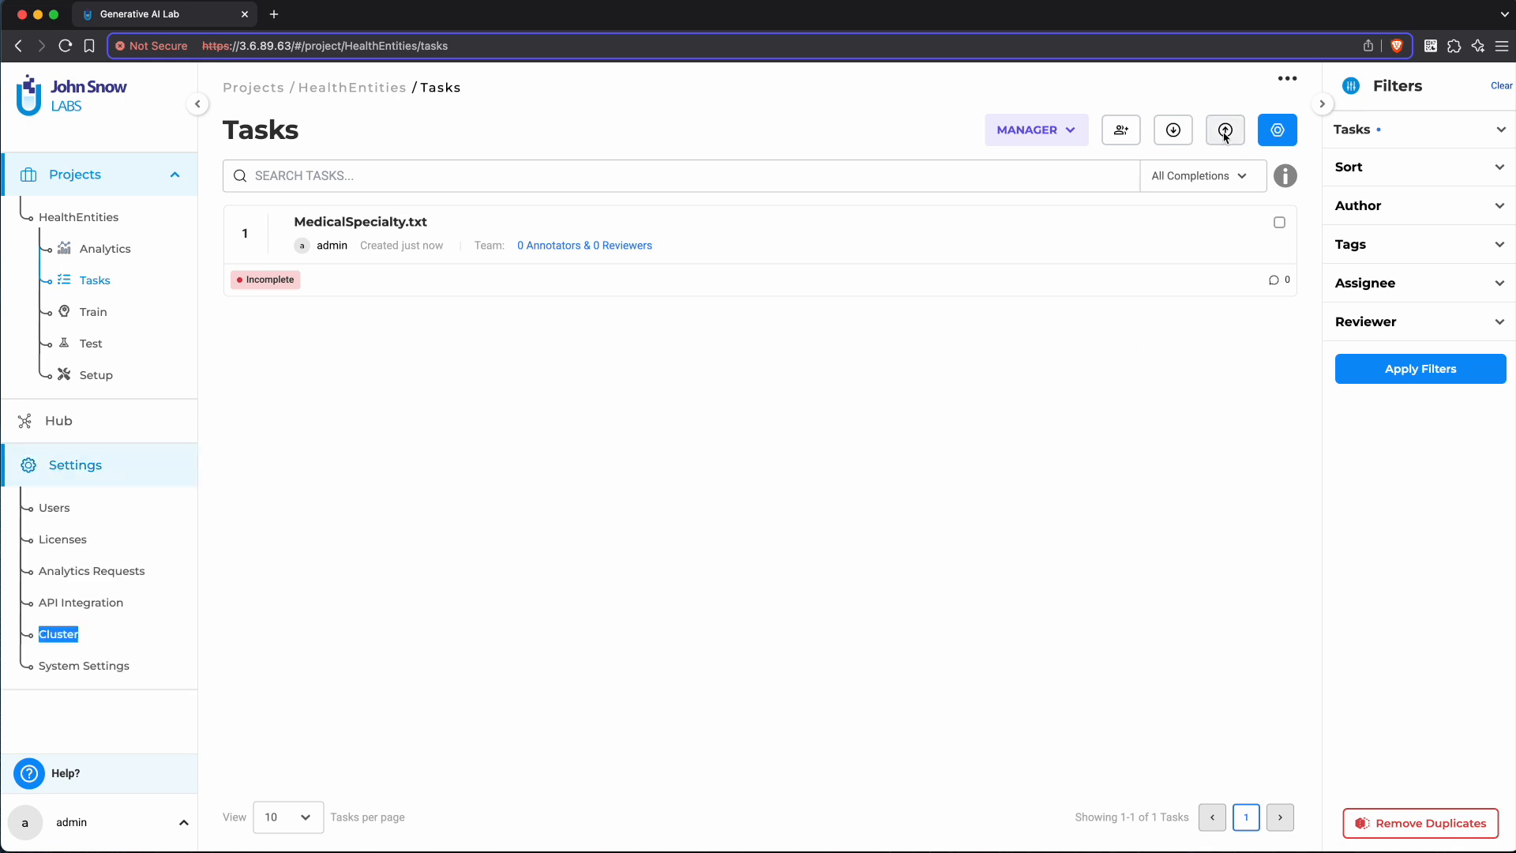
Pre-annotate all tasks using the HealthEntities server with the ner_pathogen model
left_click(1276, 130)
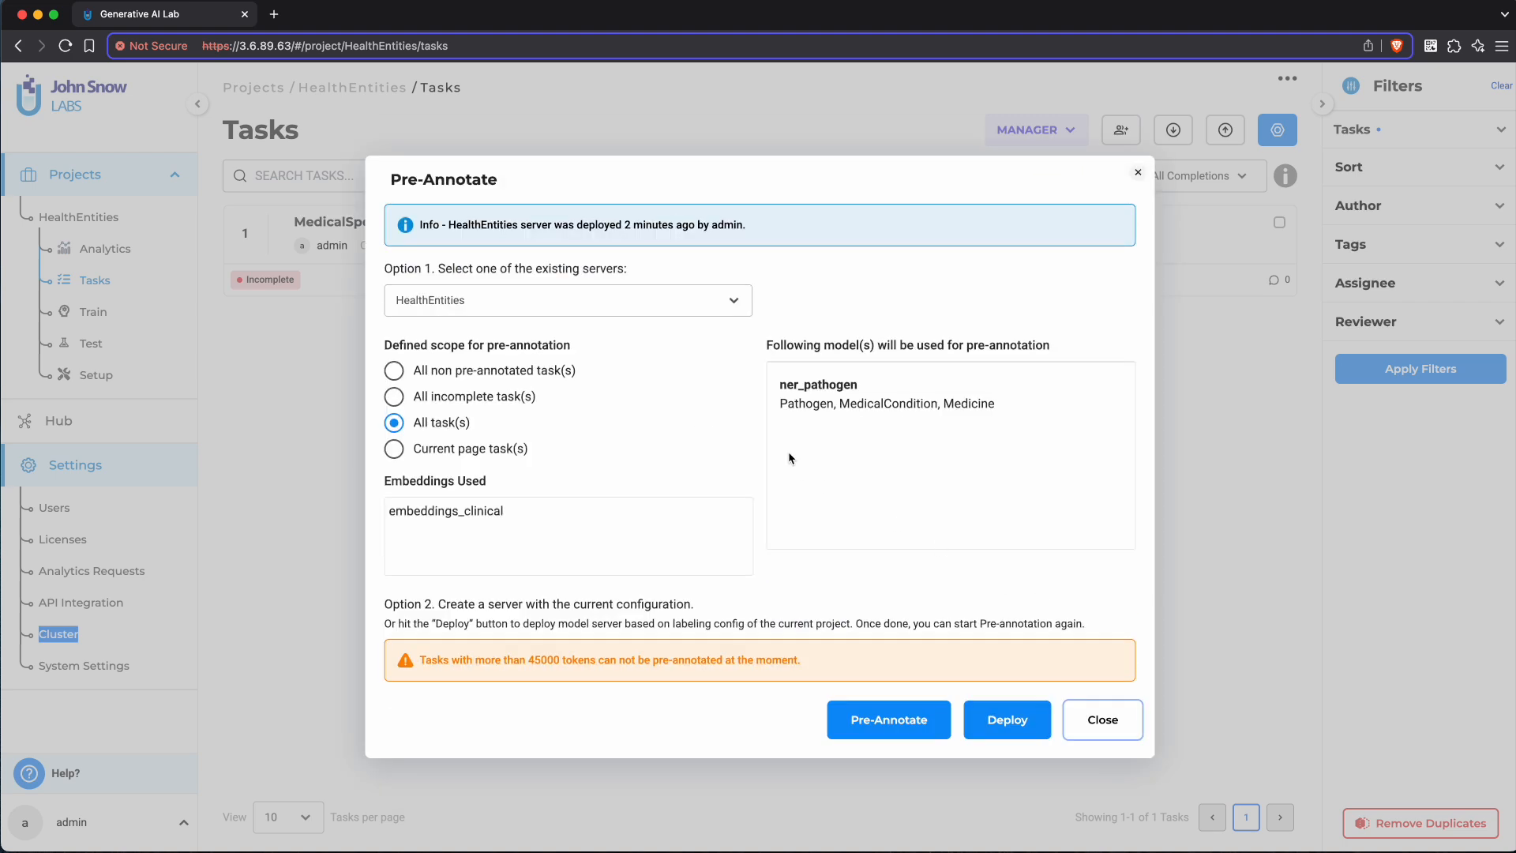
left_click_drag(778, 404, 1008, 423)
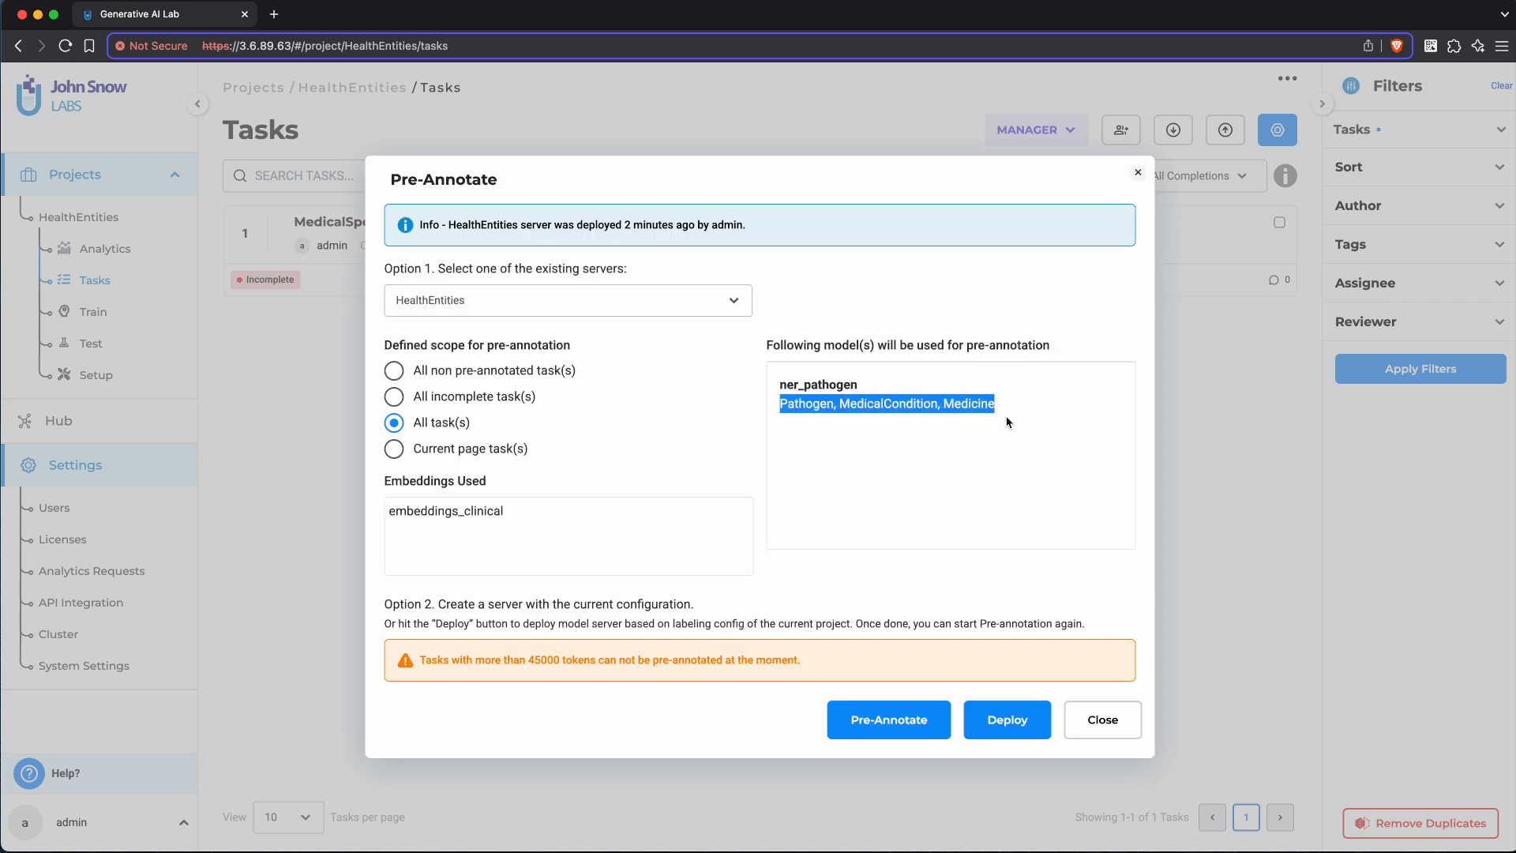
left_click(888, 719)
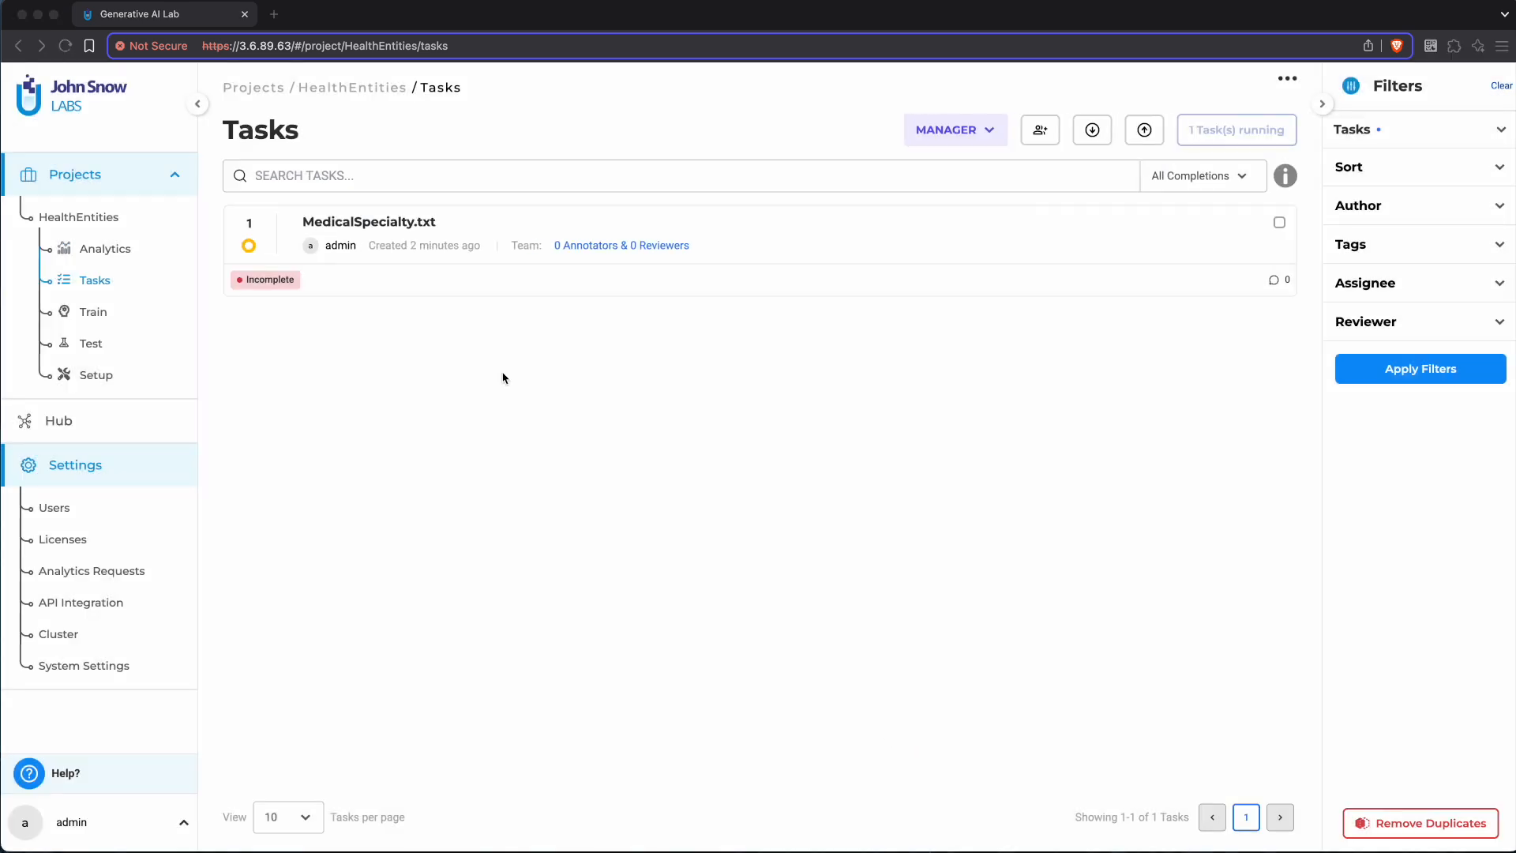
Open the MedicalSpecialty.txt task, view its versions, and inspect the details of the Phenergan and Demerol IM annotations
left_click(324, 228)
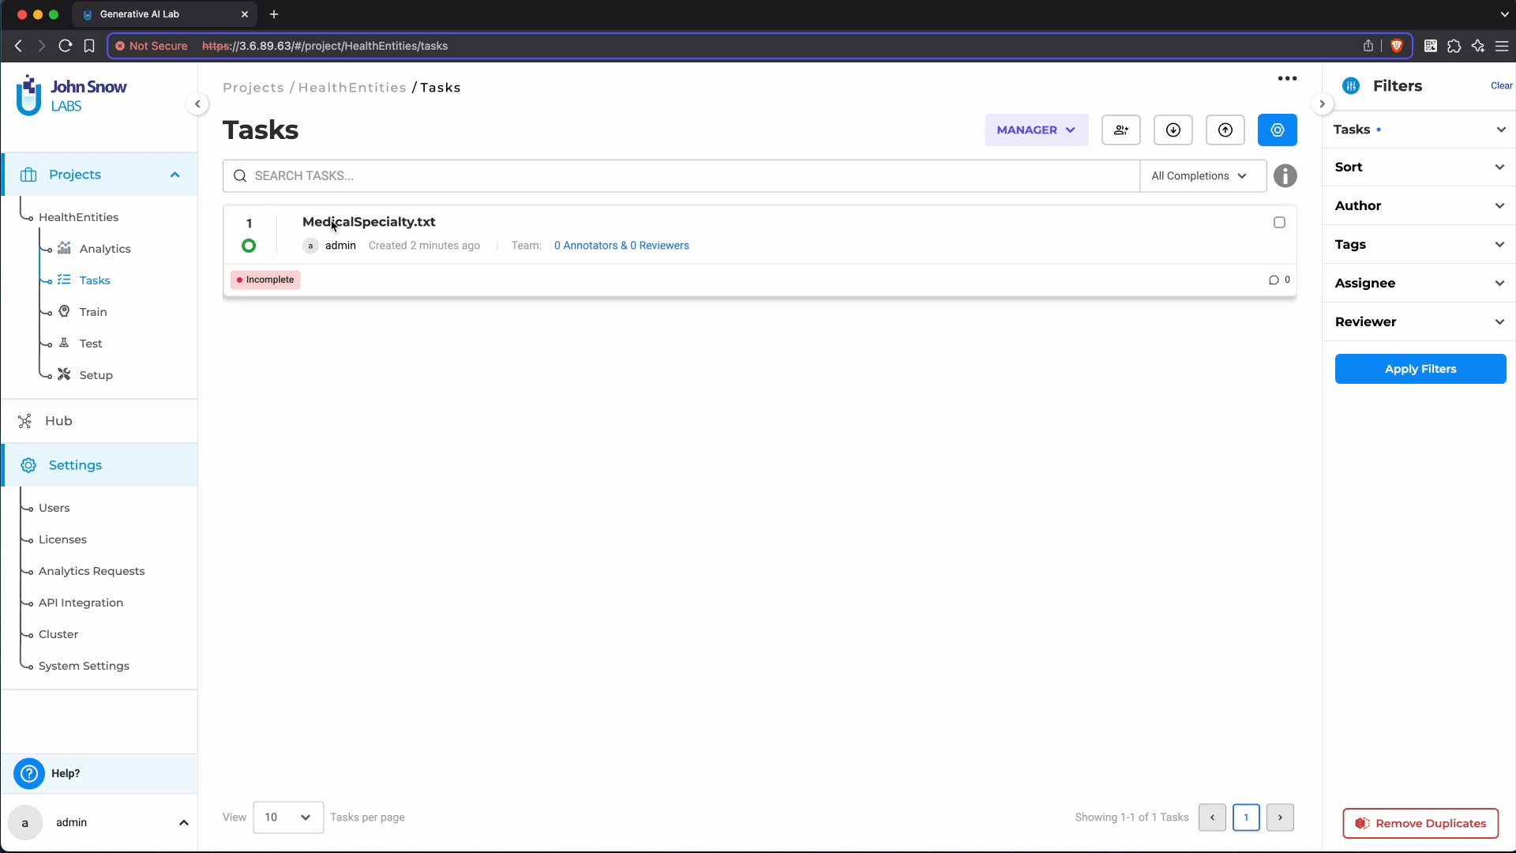
left_click(330, 224)
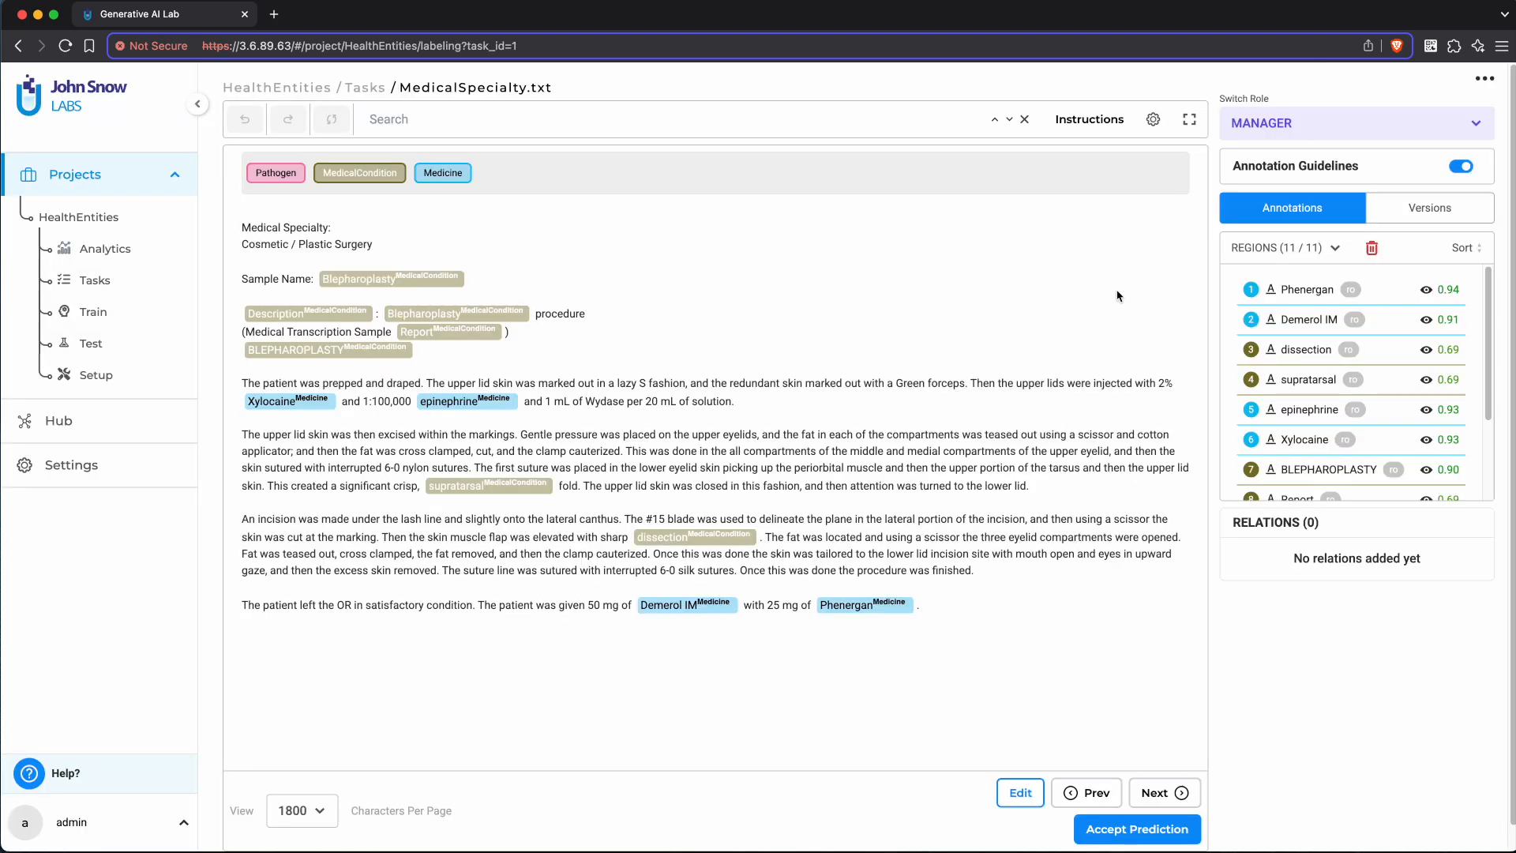
left_click(1393, 210)
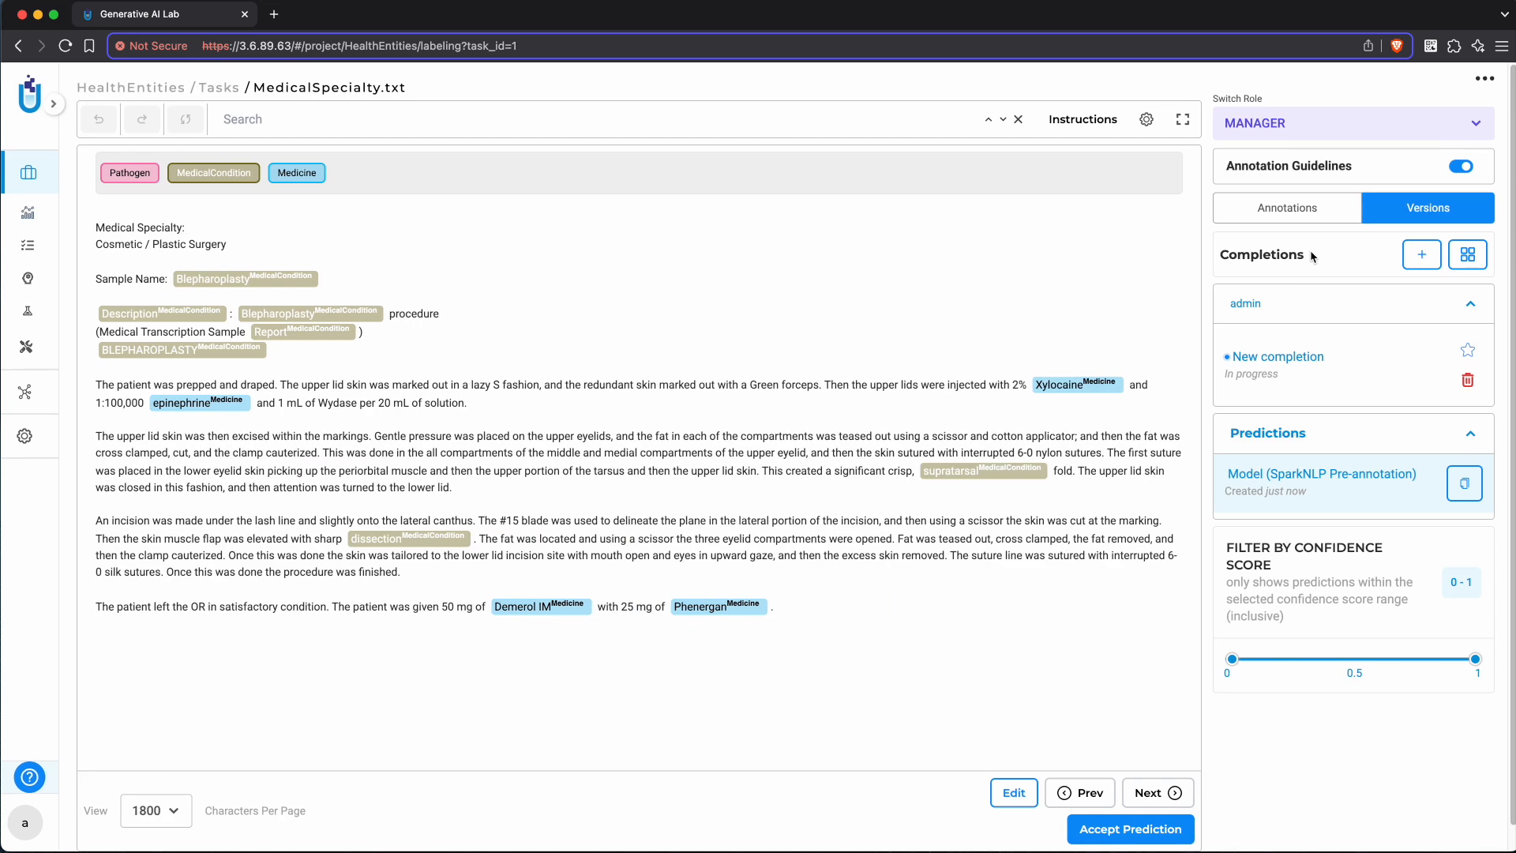
left_click(1281, 215)
left_click(1299, 288)
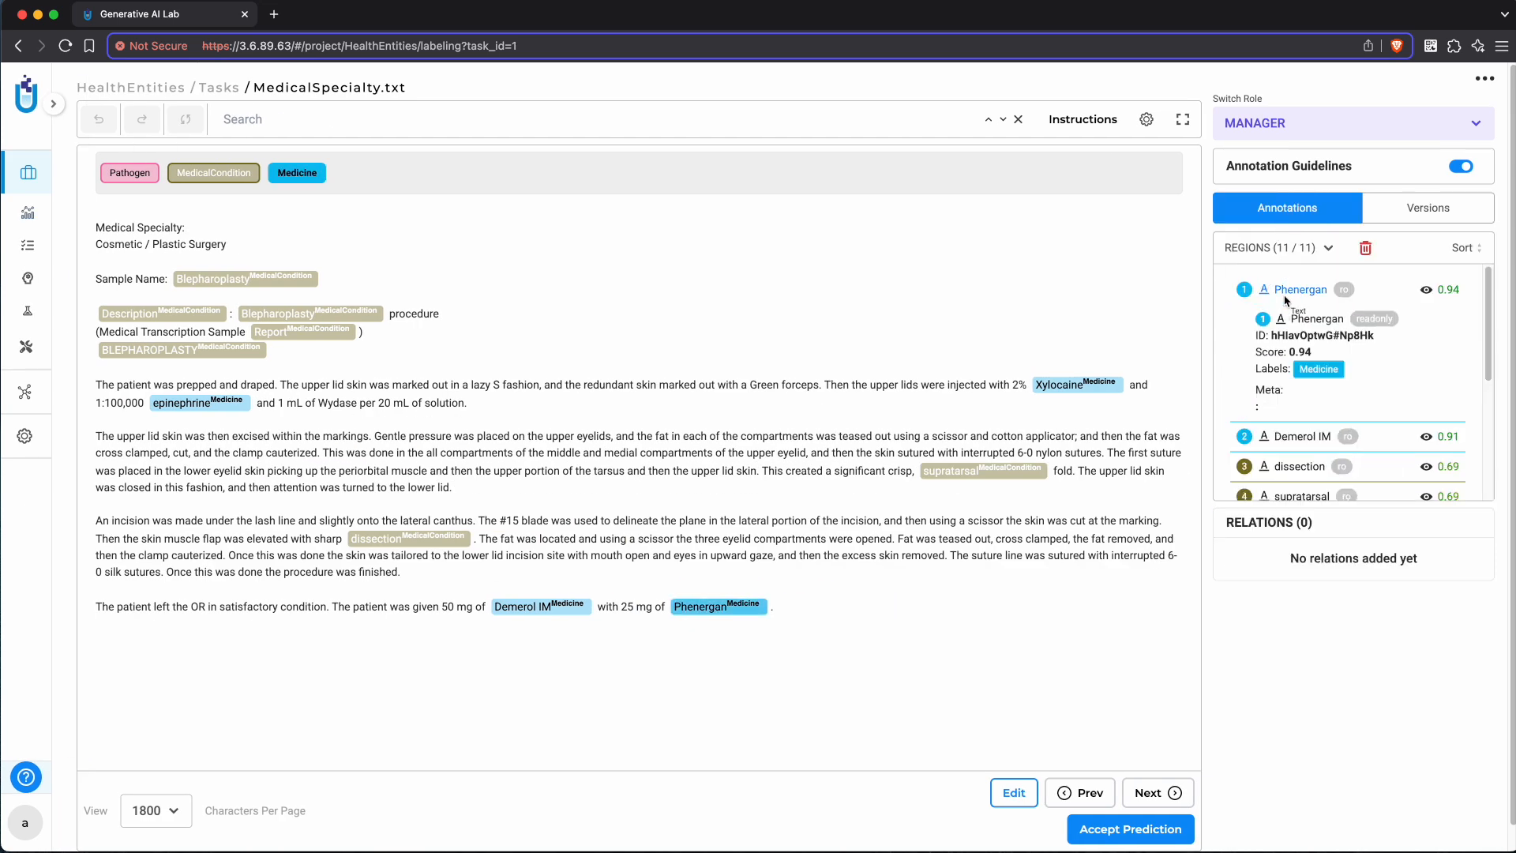
left_click(1304, 444)
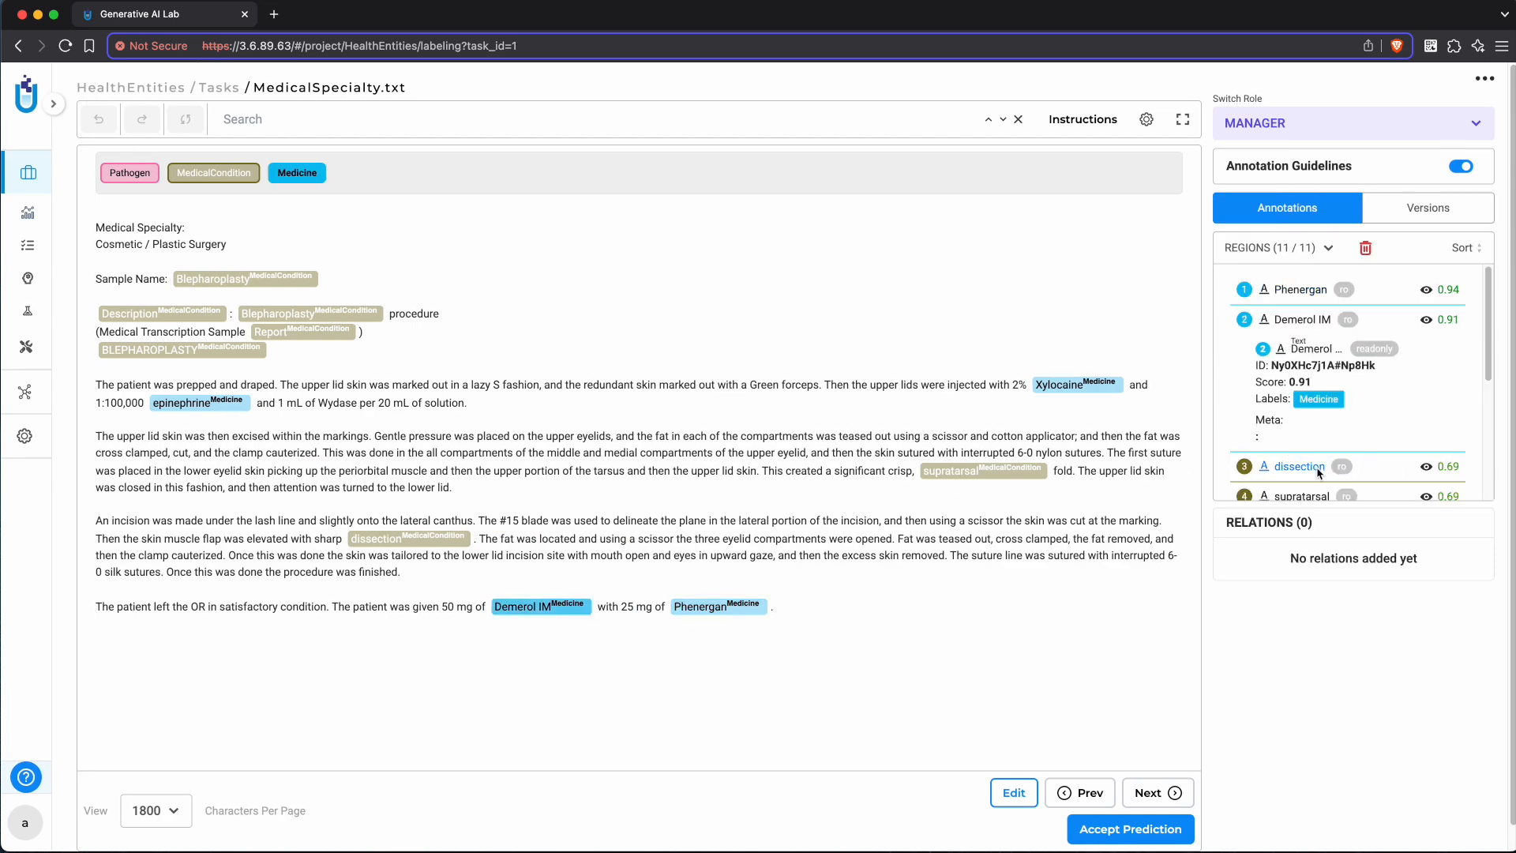
Return to the task list and assign the MedicalSpecialty.txt task to the team's added annotator
left_click(26, 246)
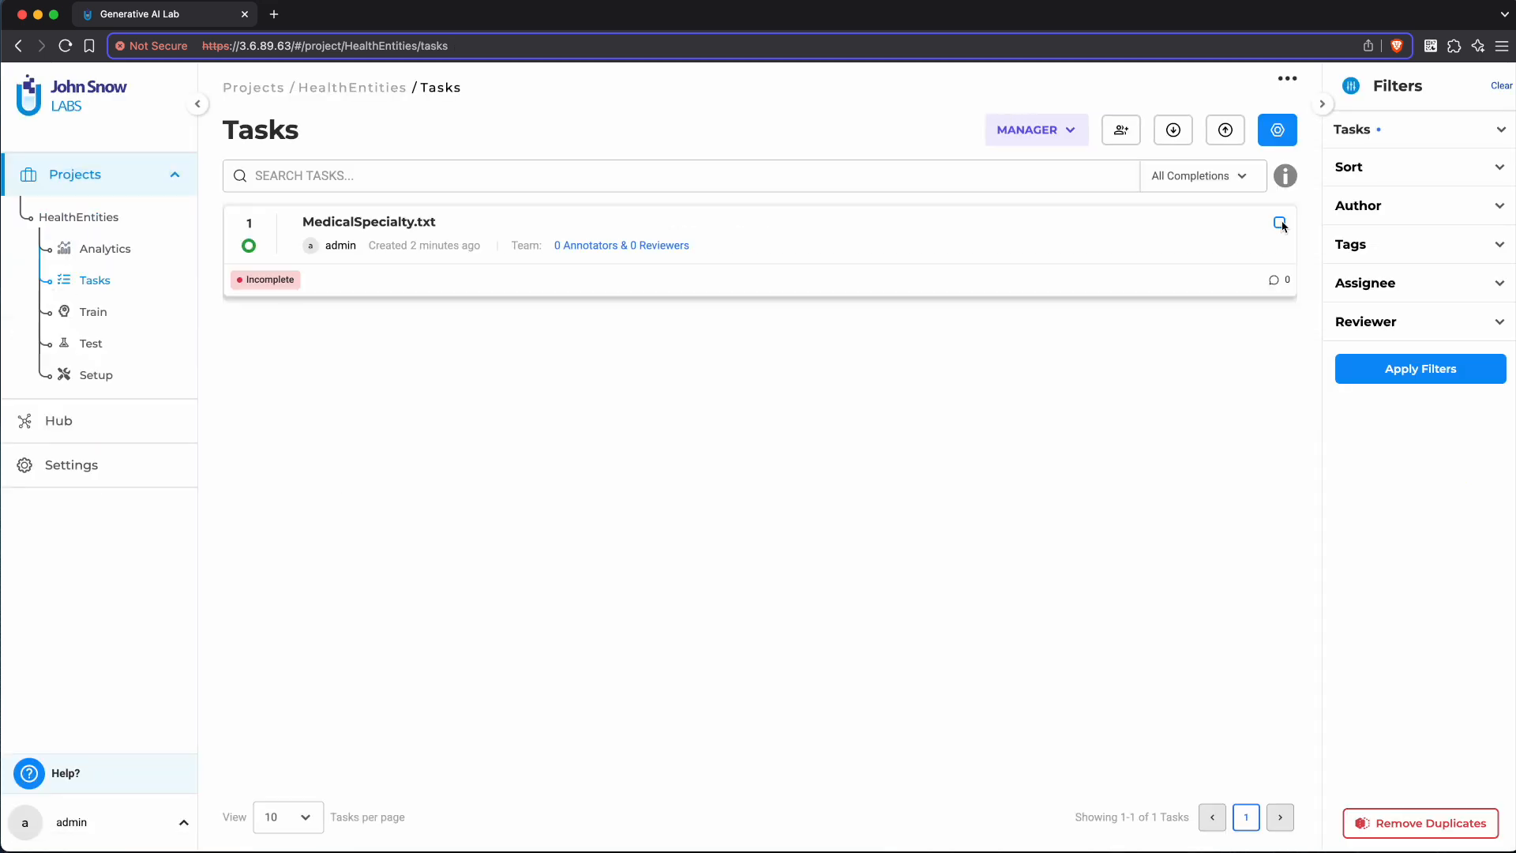
left_click(1279, 223)
left_click(1358, 170)
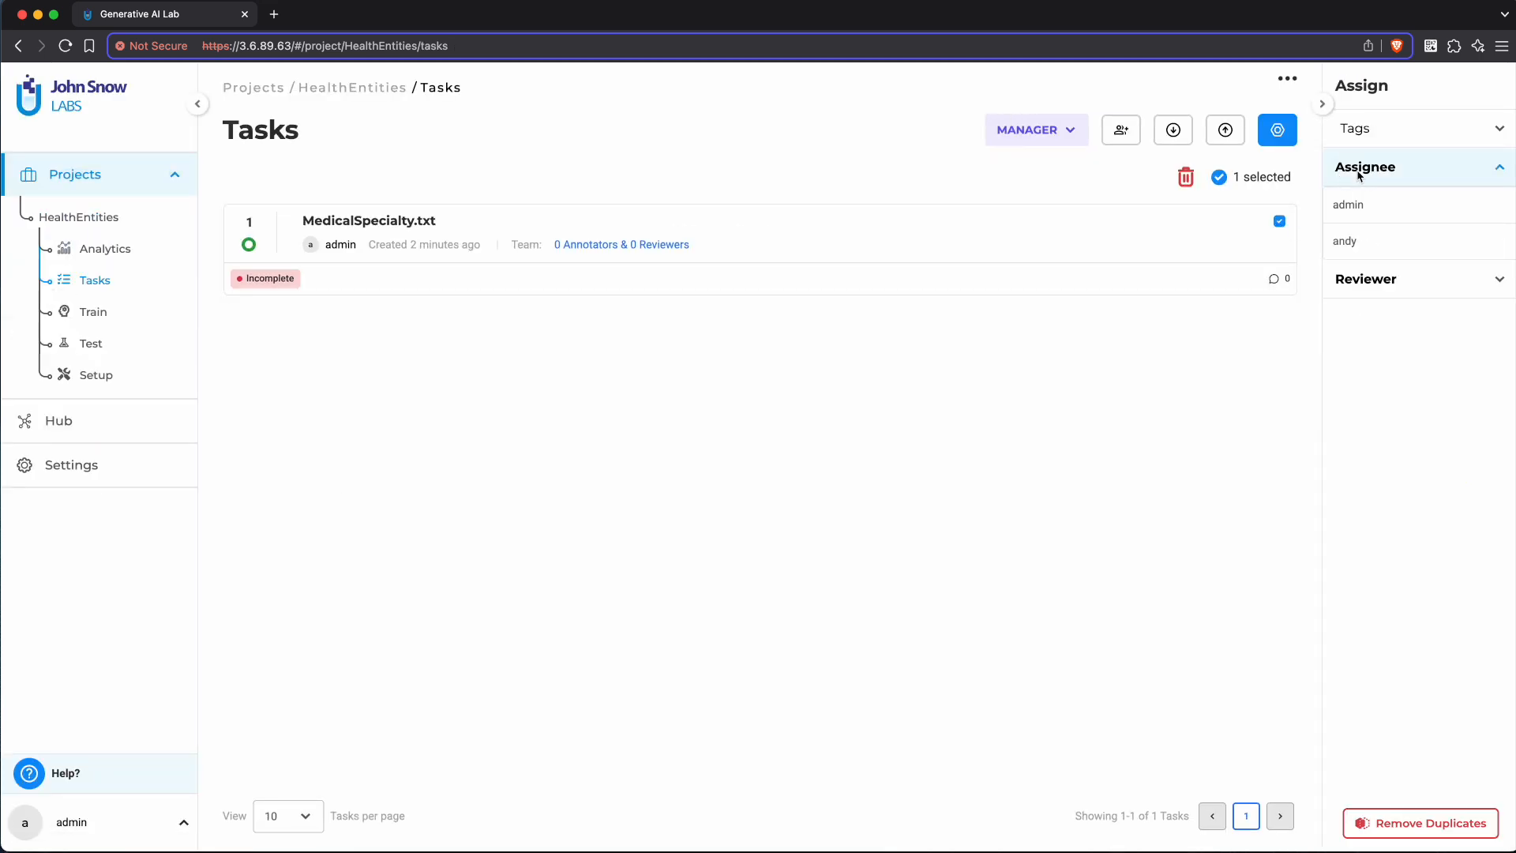
left_click(1338, 241)
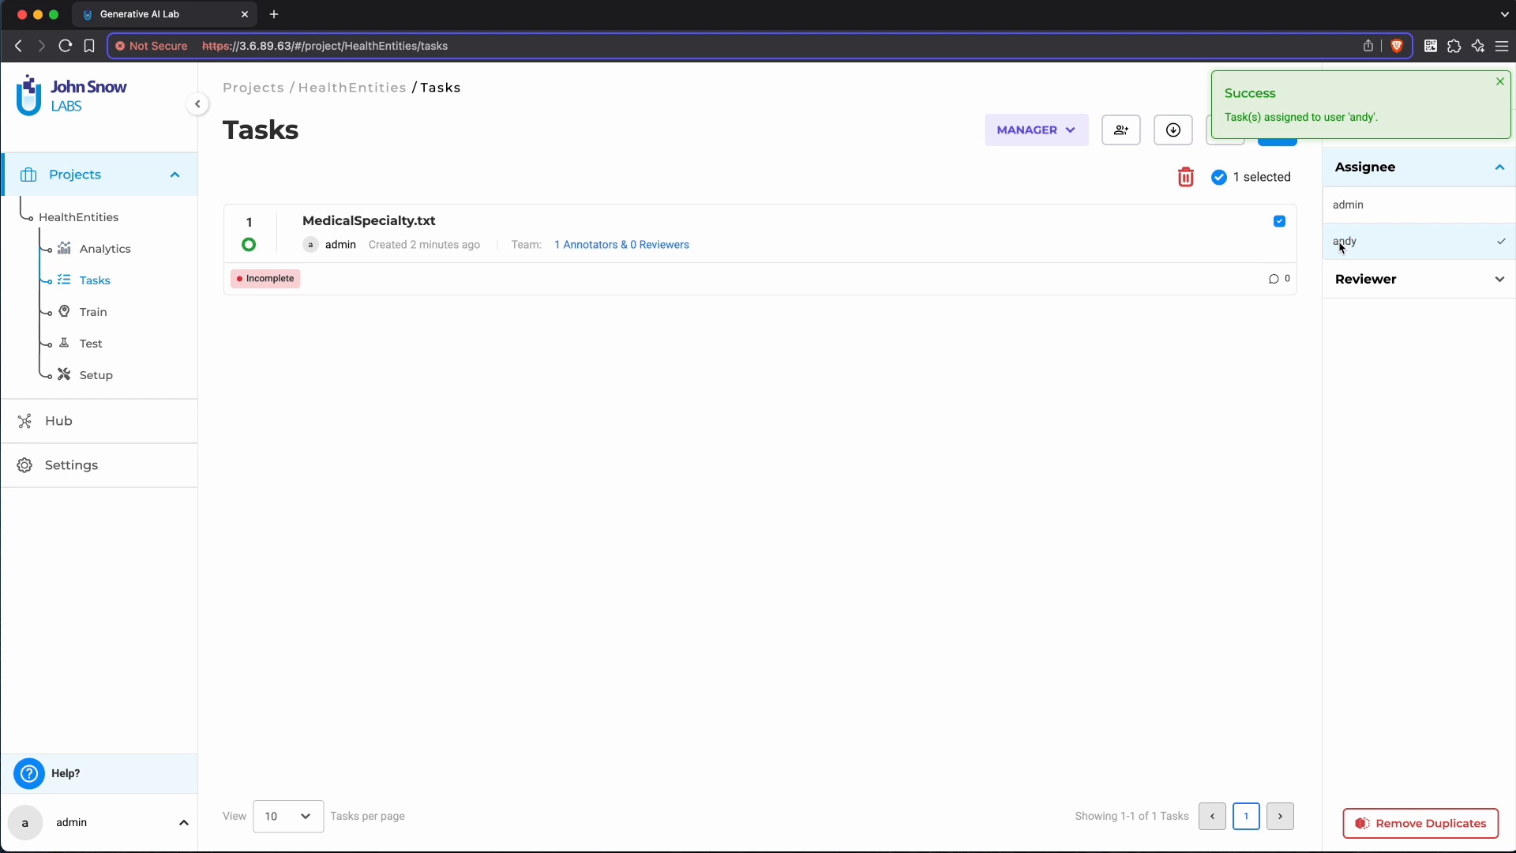
Assign the MedicalSpecialty.txt task to the team's added reviewer and check the task's team details
left_click(1279, 221)
left_click(1365, 207)
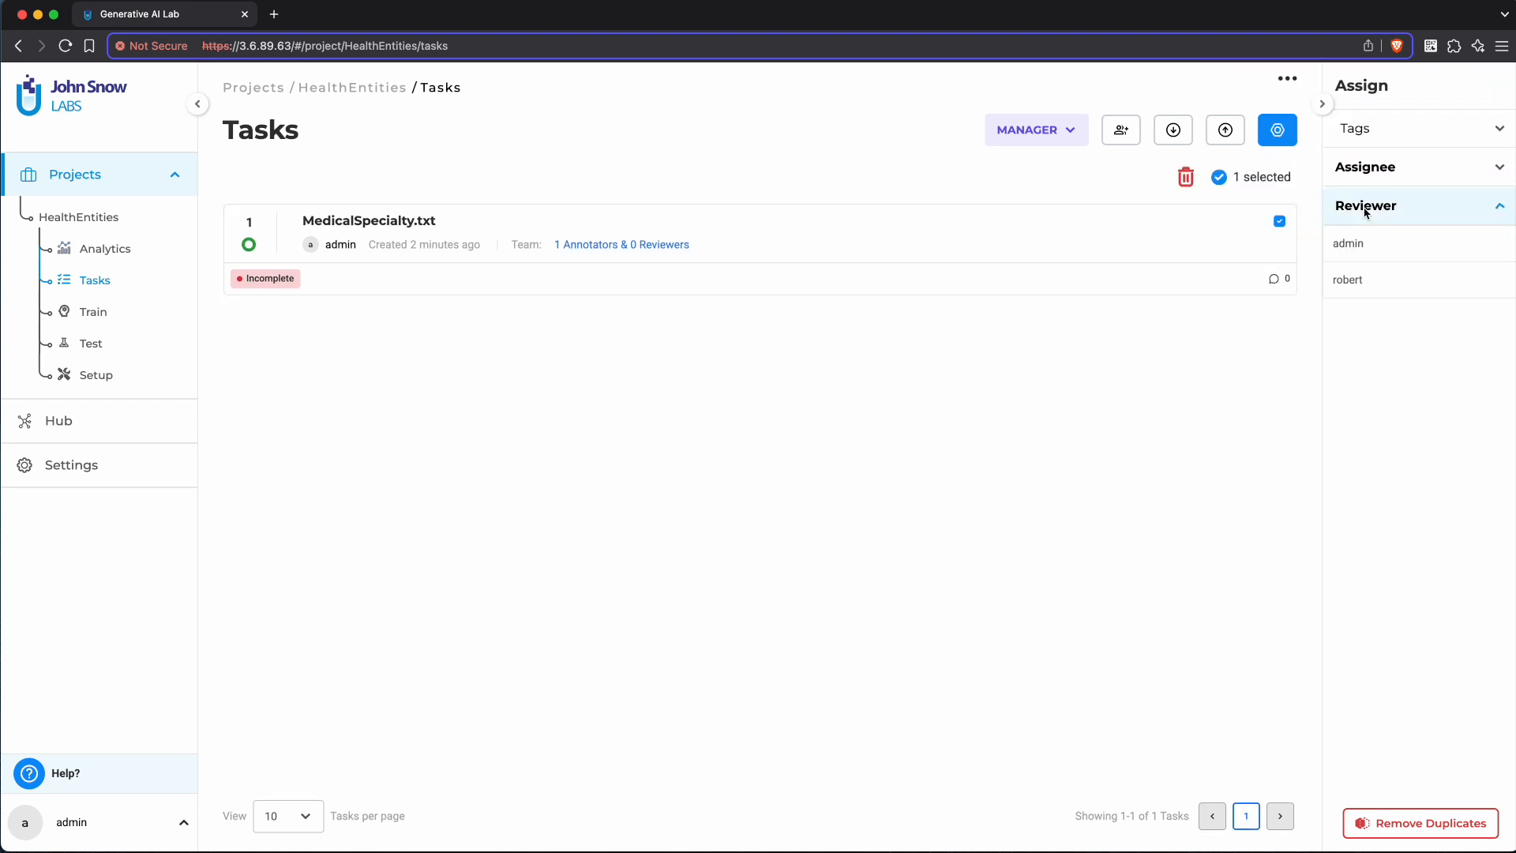
left_click(1347, 280)
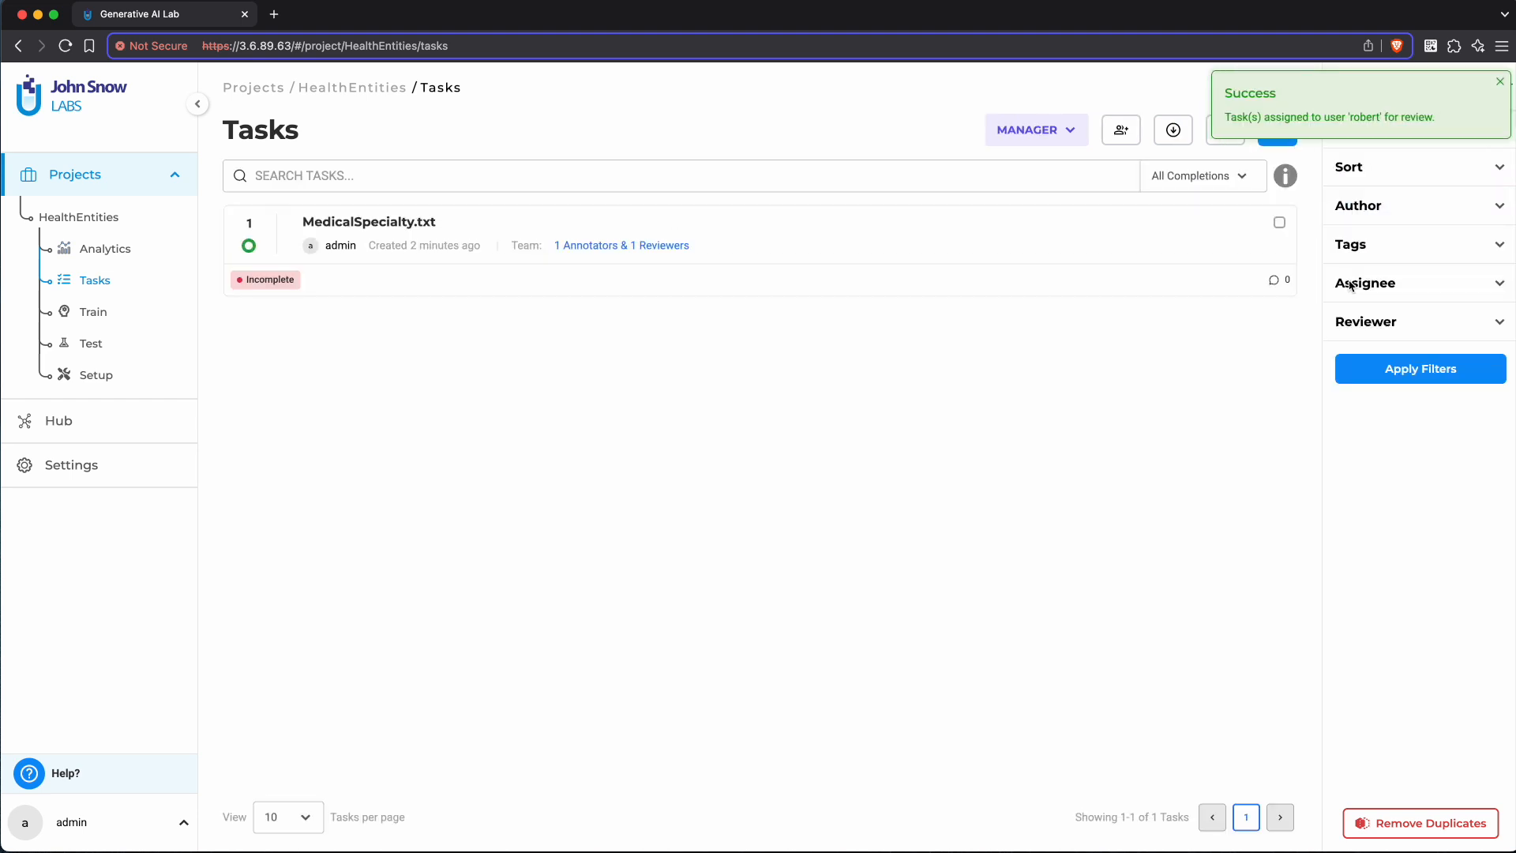
mouse_move(592, 245)
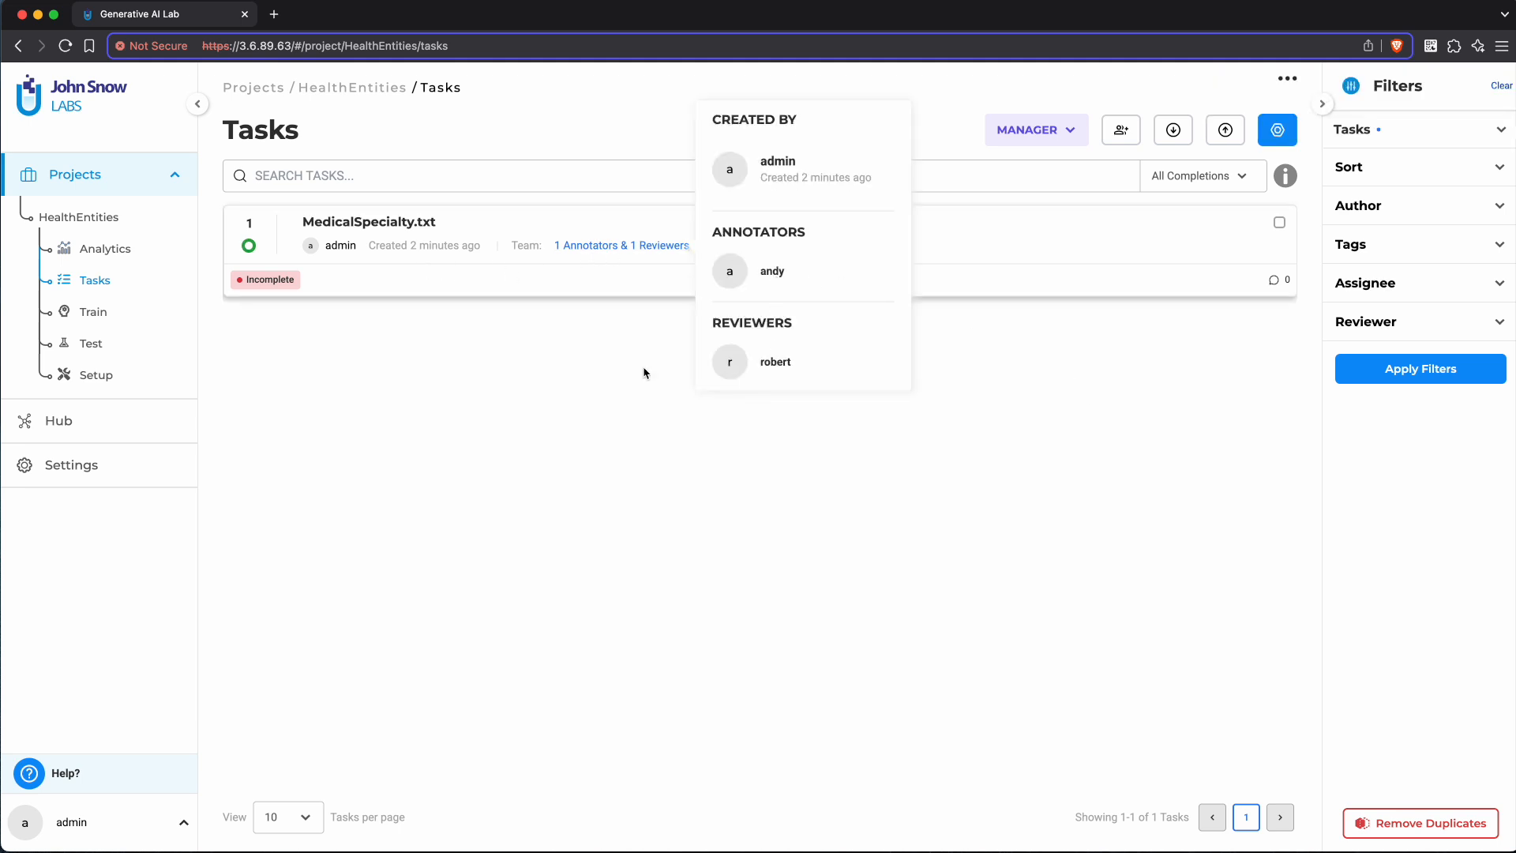
Log out of the admin account and sign in with the annotator's username and password
left_click(152, 836)
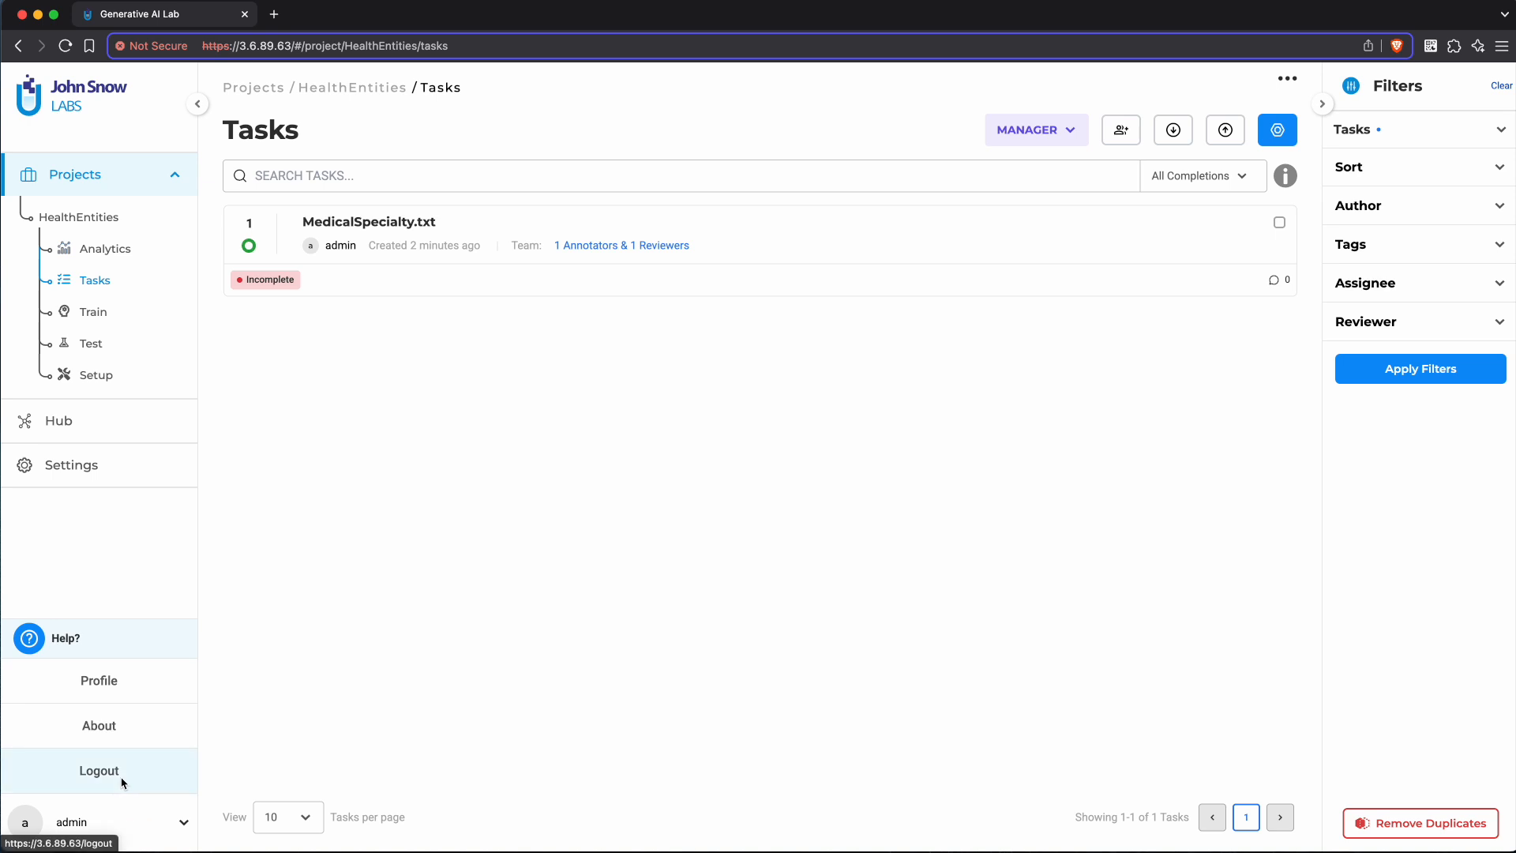
left_click(126, 774)
type("a")
key("Tab")
type("********")
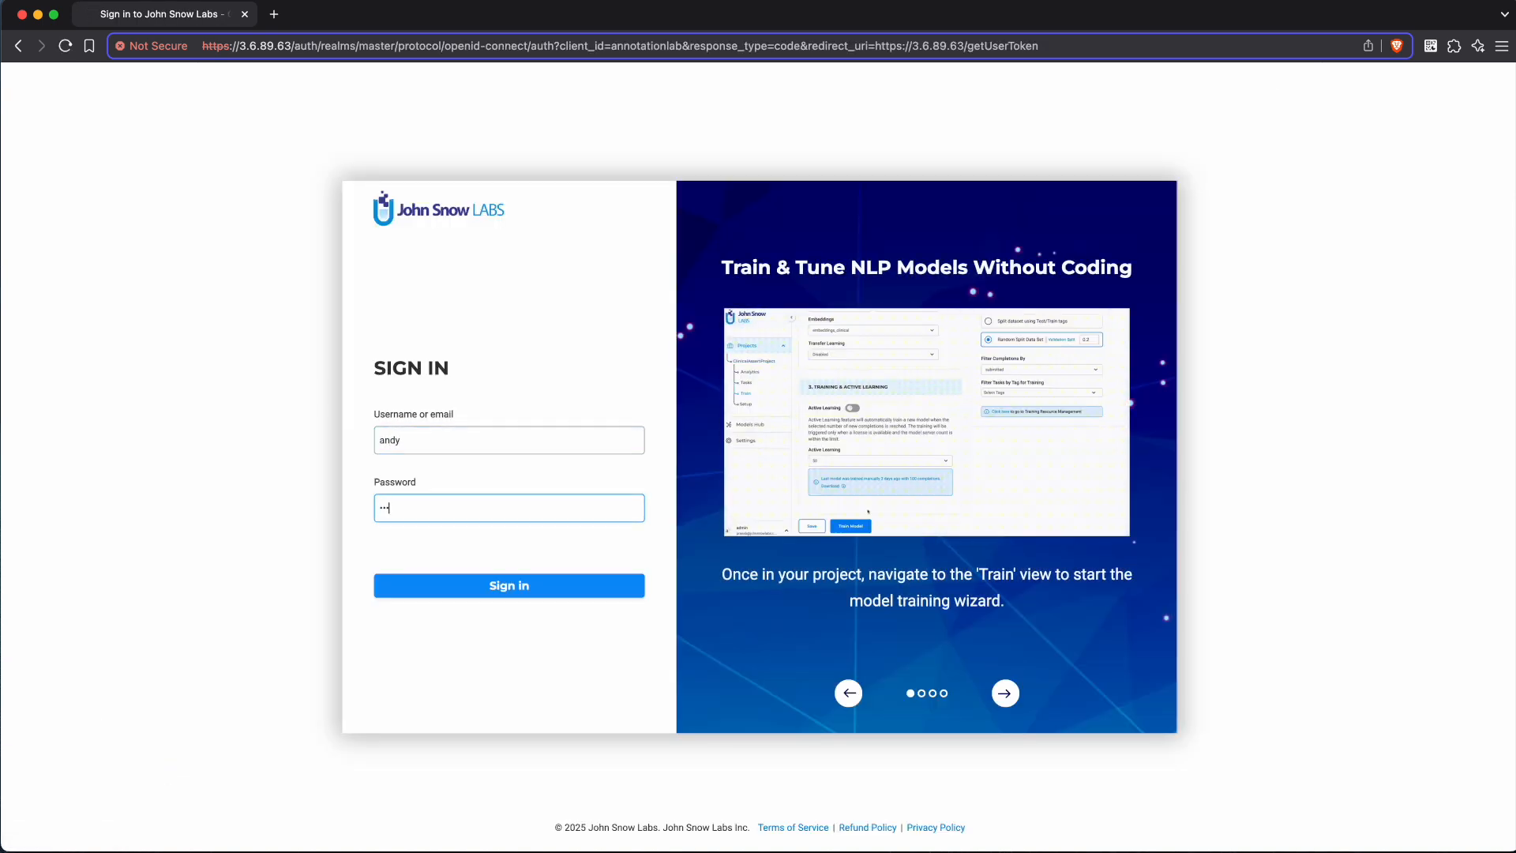
key("Return")
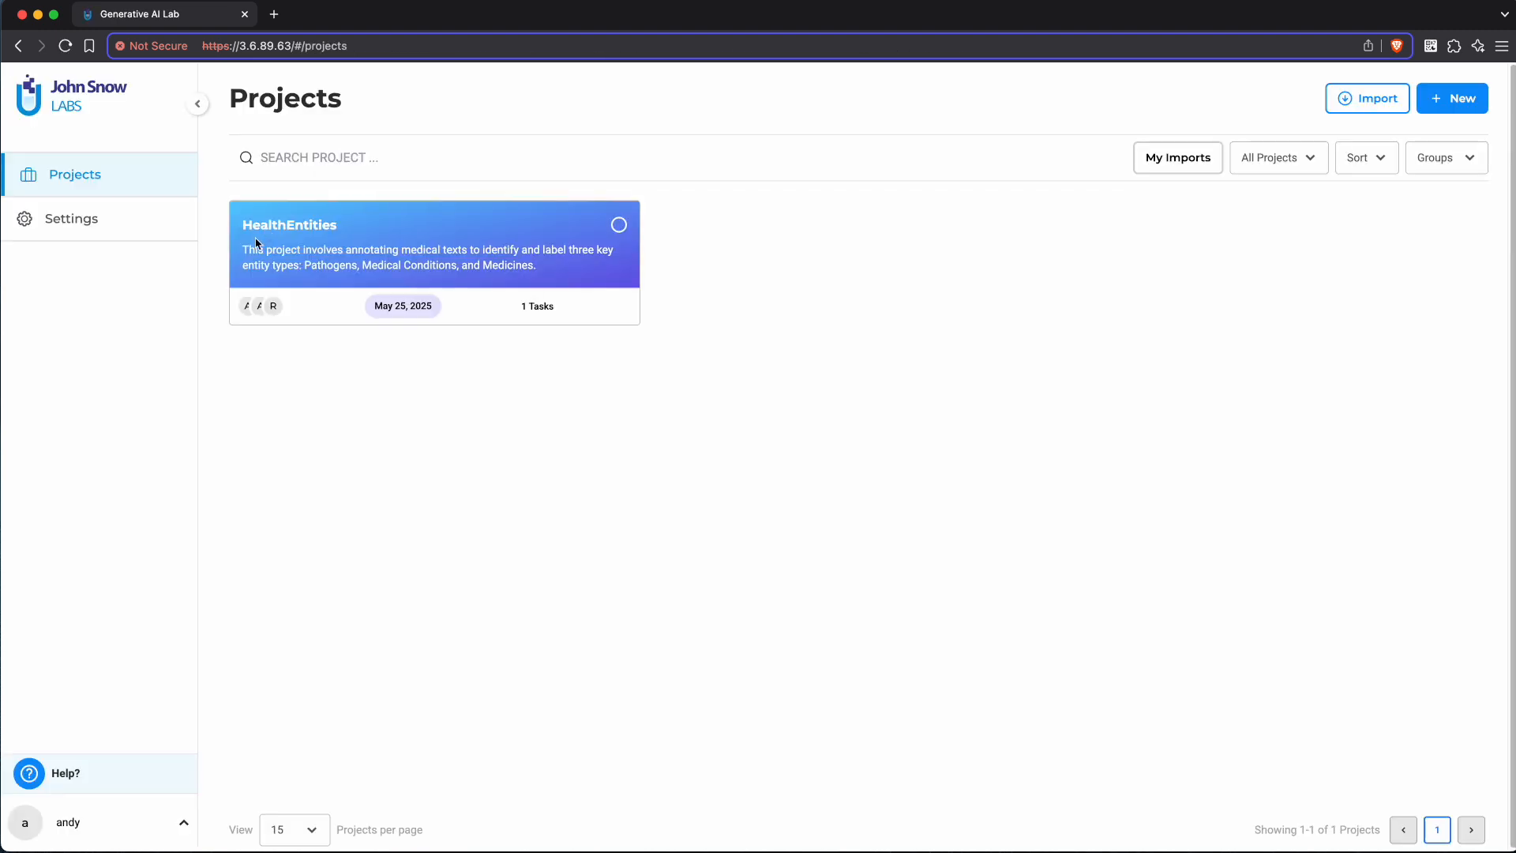
Open the MedicalSpecialty.txt task of the HealthEntities project as annotator and show its versions
left_click(277, 227)
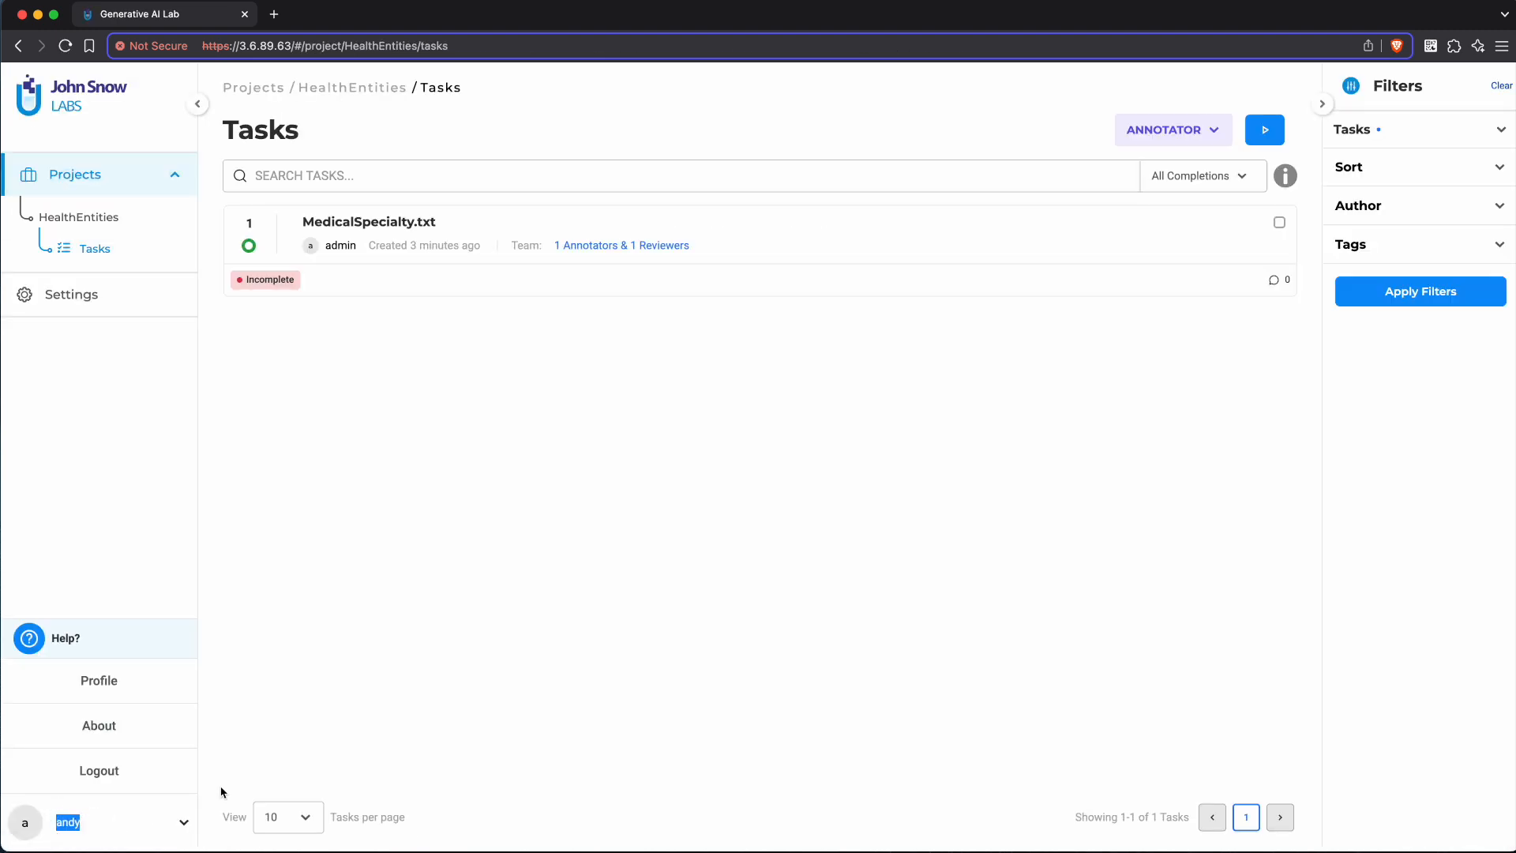
left_click(414, 223)
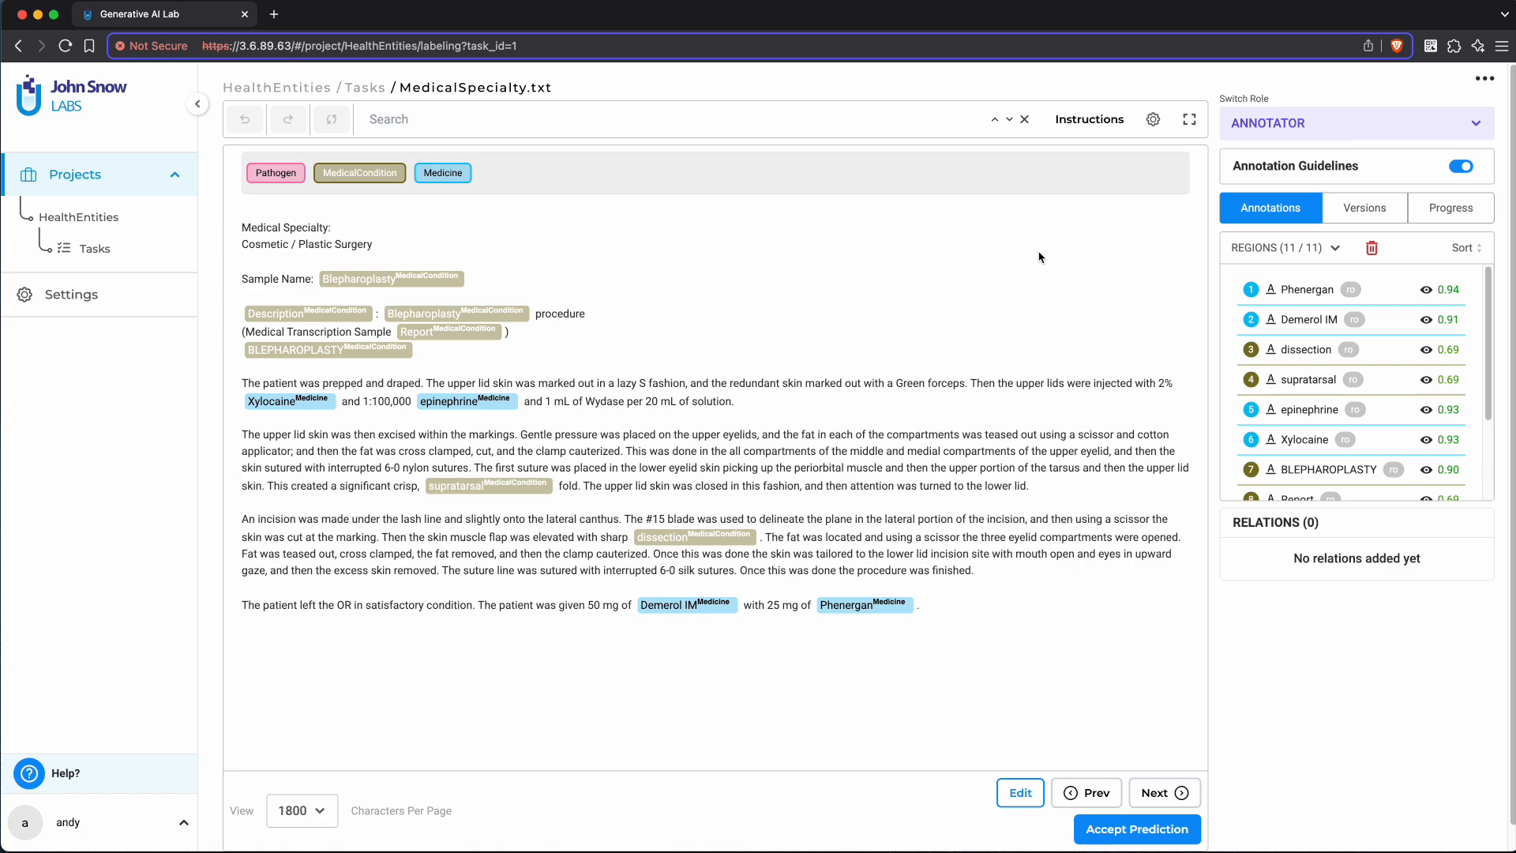
left_click(1366, 220)
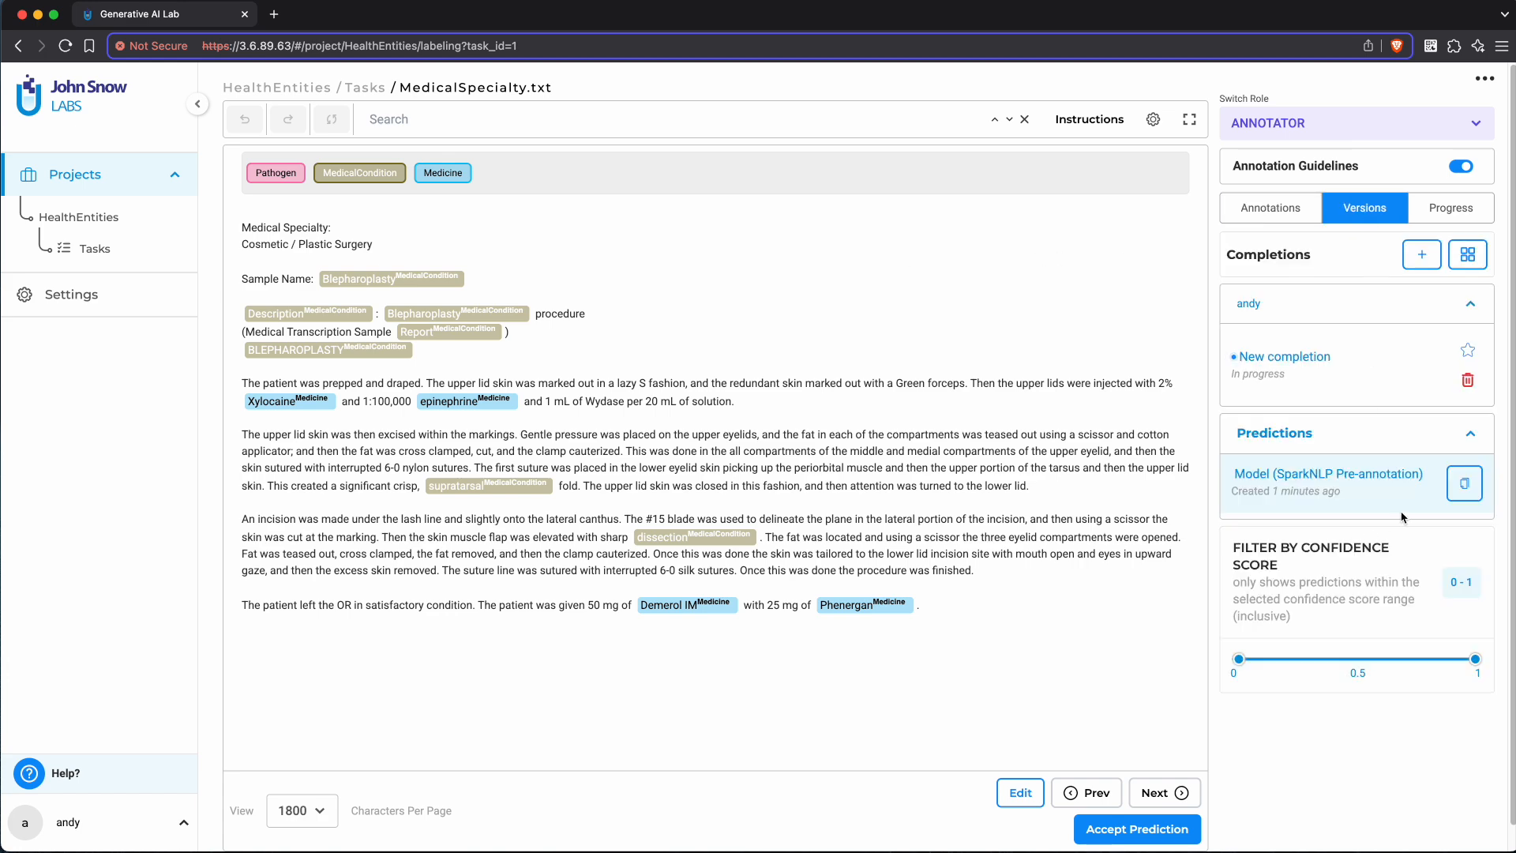
Turn the SparkNLP pre-annotation into an editable completion, save it, and submit it with confirmation
left_click(1015, 796)
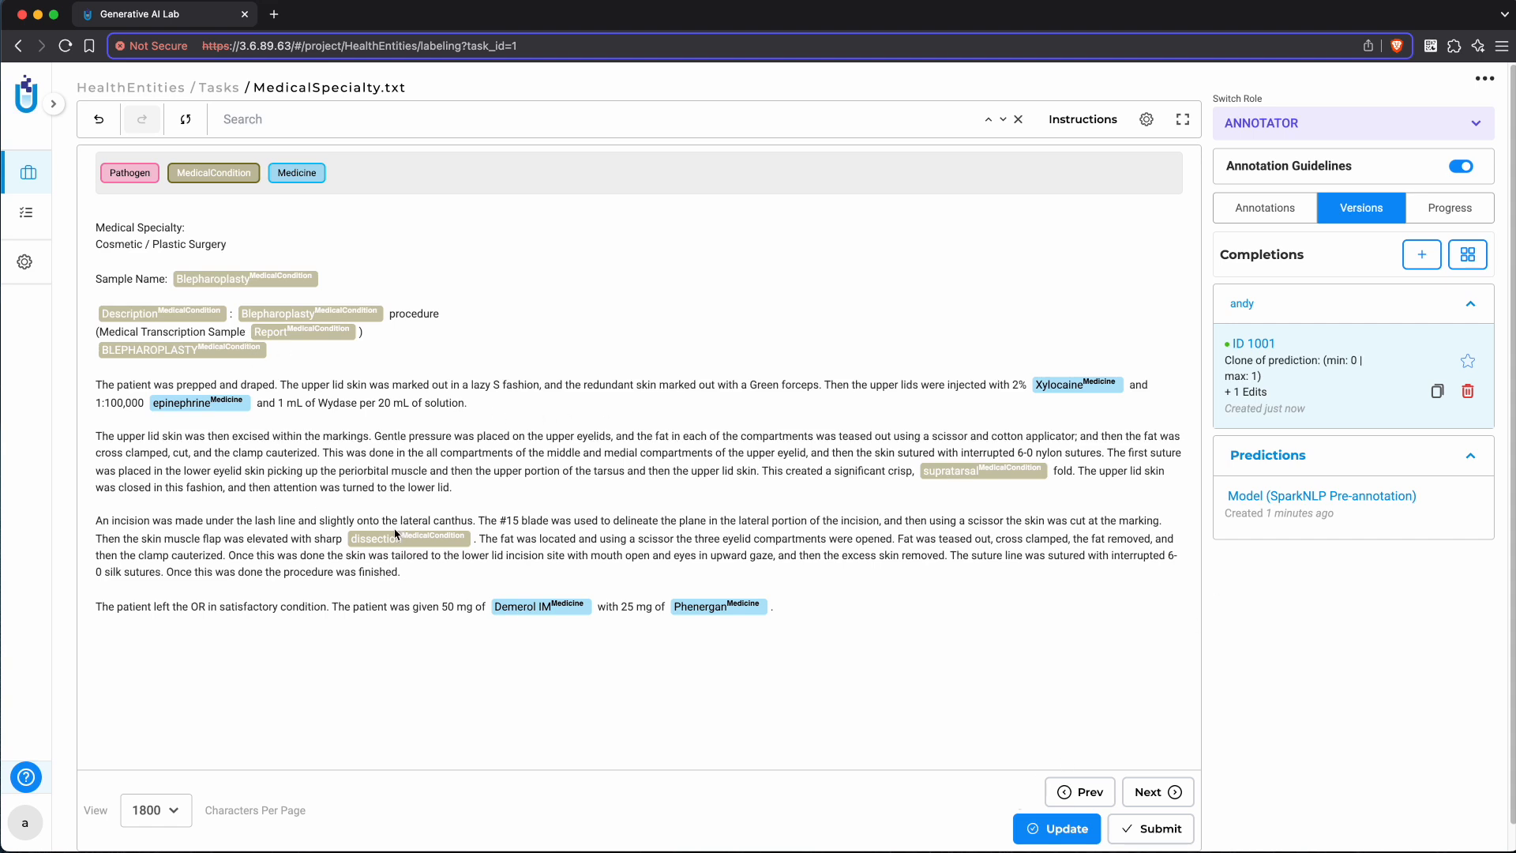
left_click(1056, 828)
left_click(1151, 828)
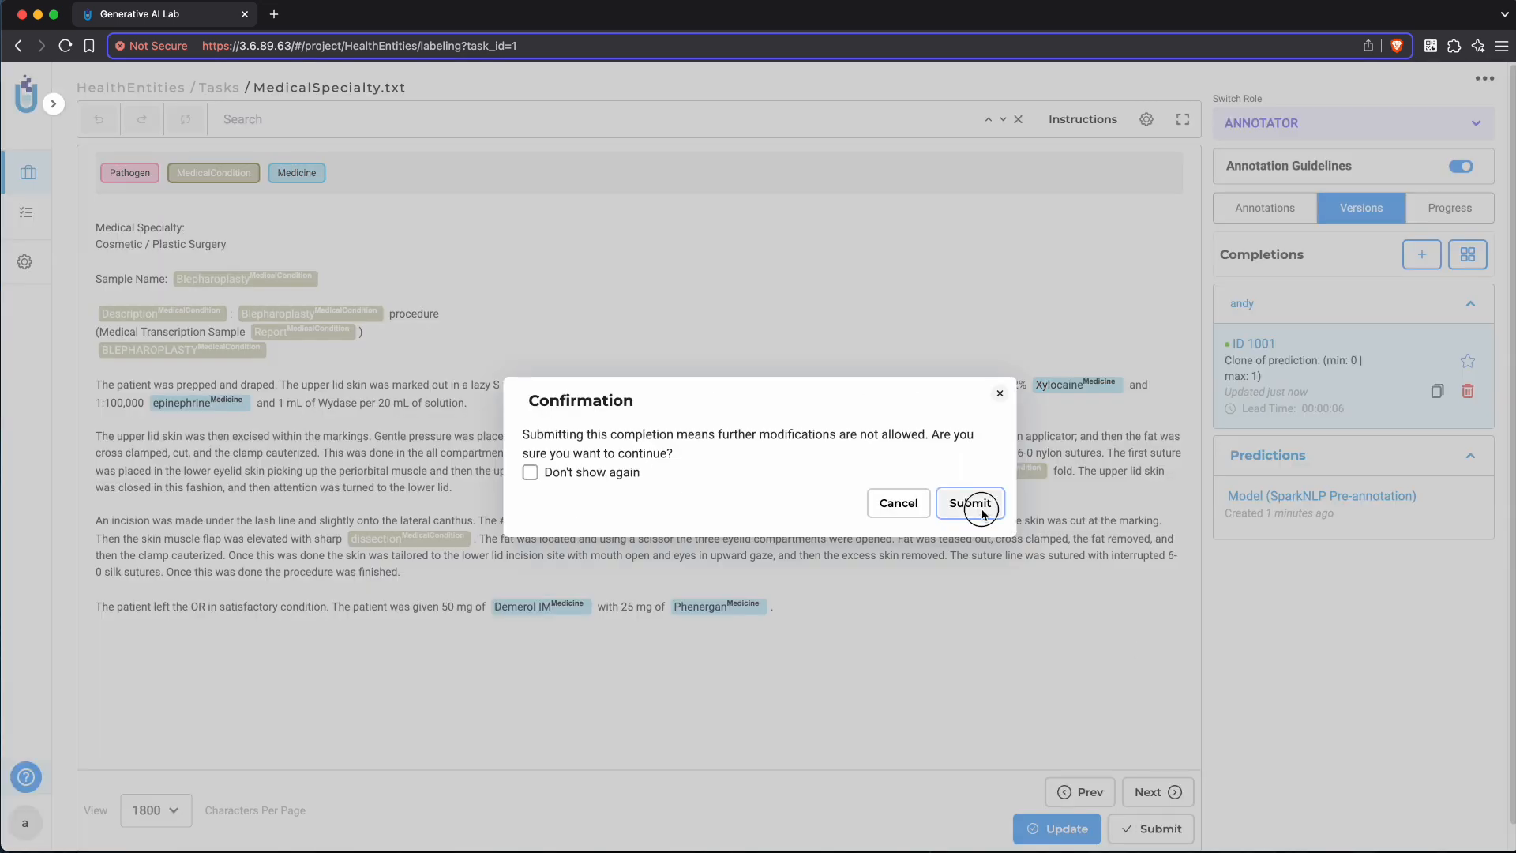
left_click(981, 508)
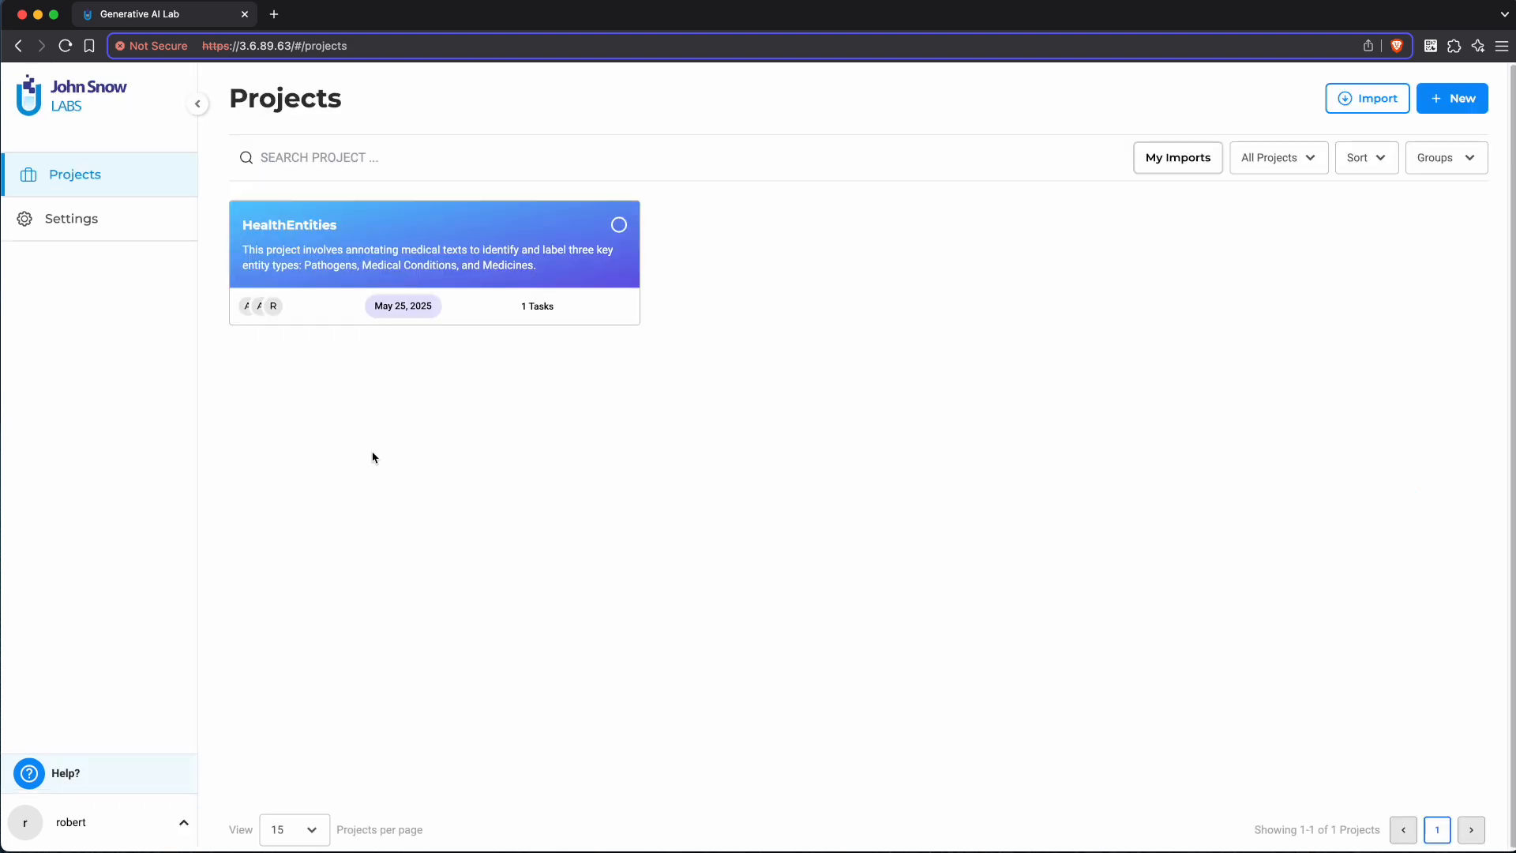
In the reviewer's account, open the submitted MedicalSpecialty.txt task of the HealthEntities project and show its versions
left_click(289, 225)
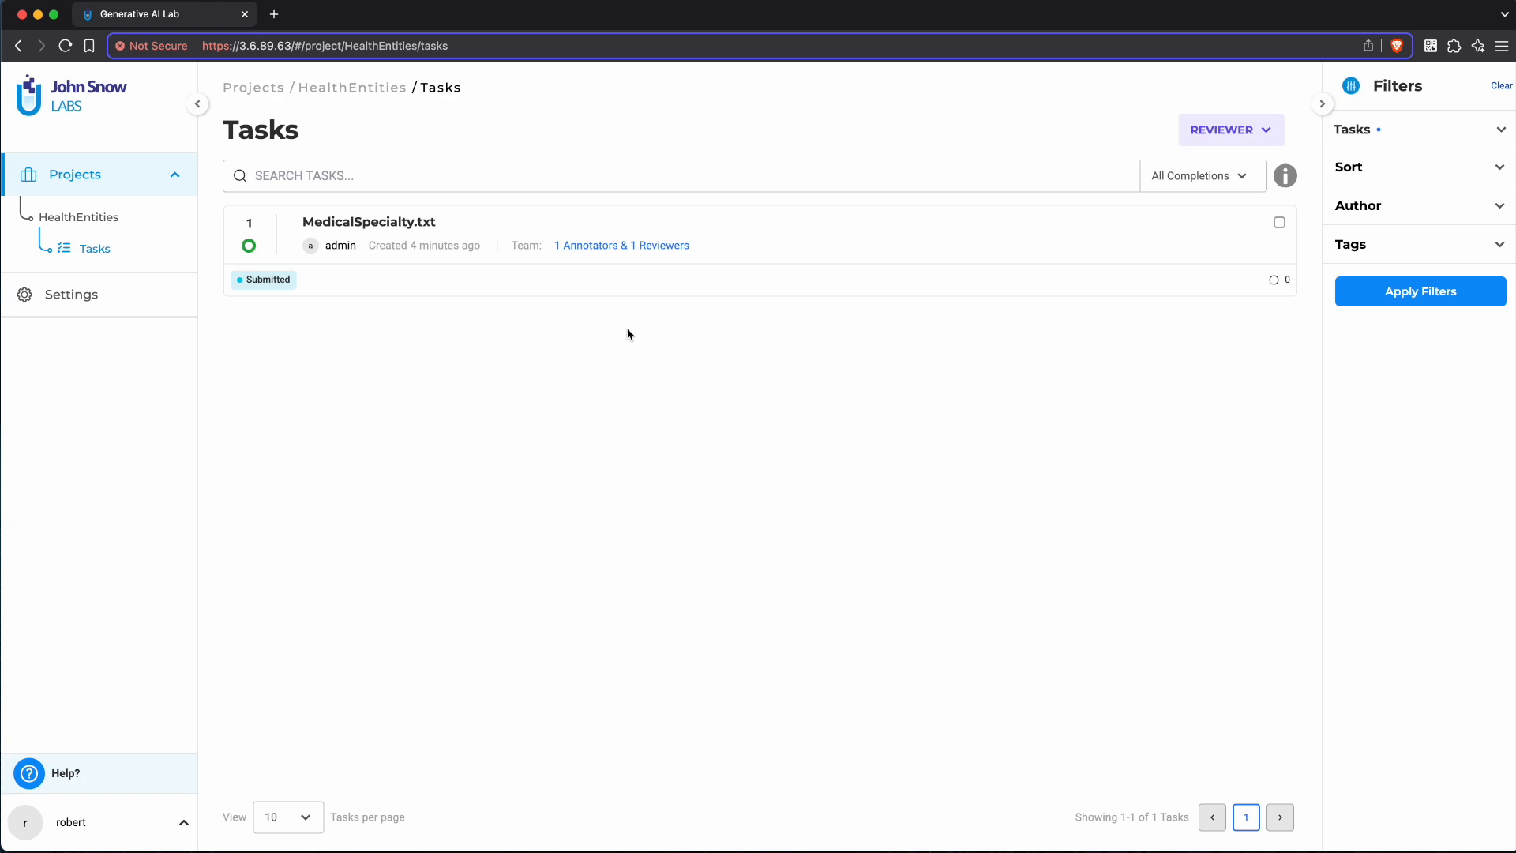
double_click(304, 224)
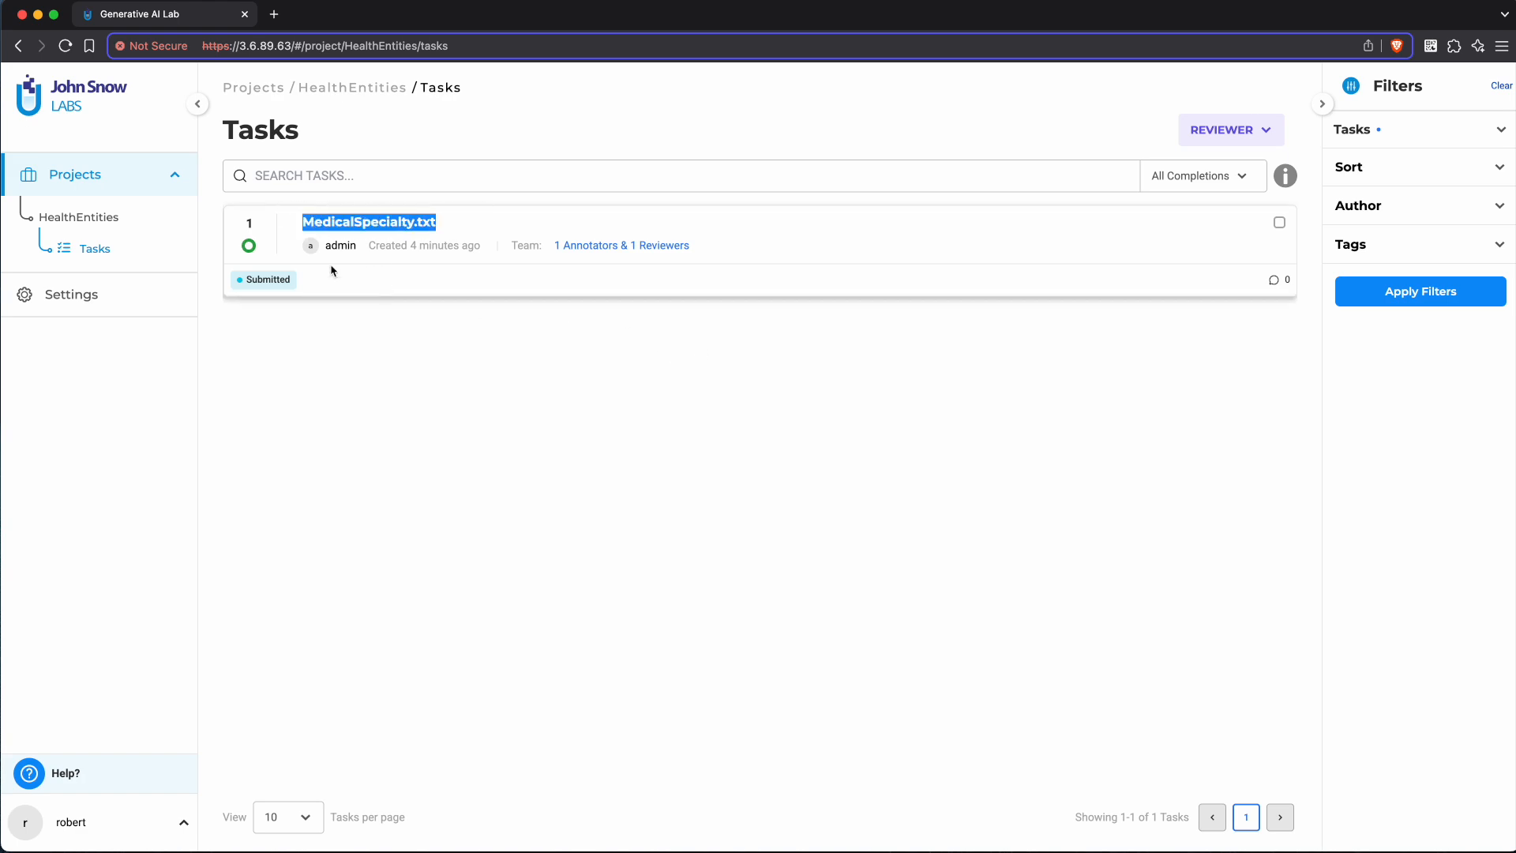
double_click(254, 280)
left_click(697, 339)
left_click(1229, 127)
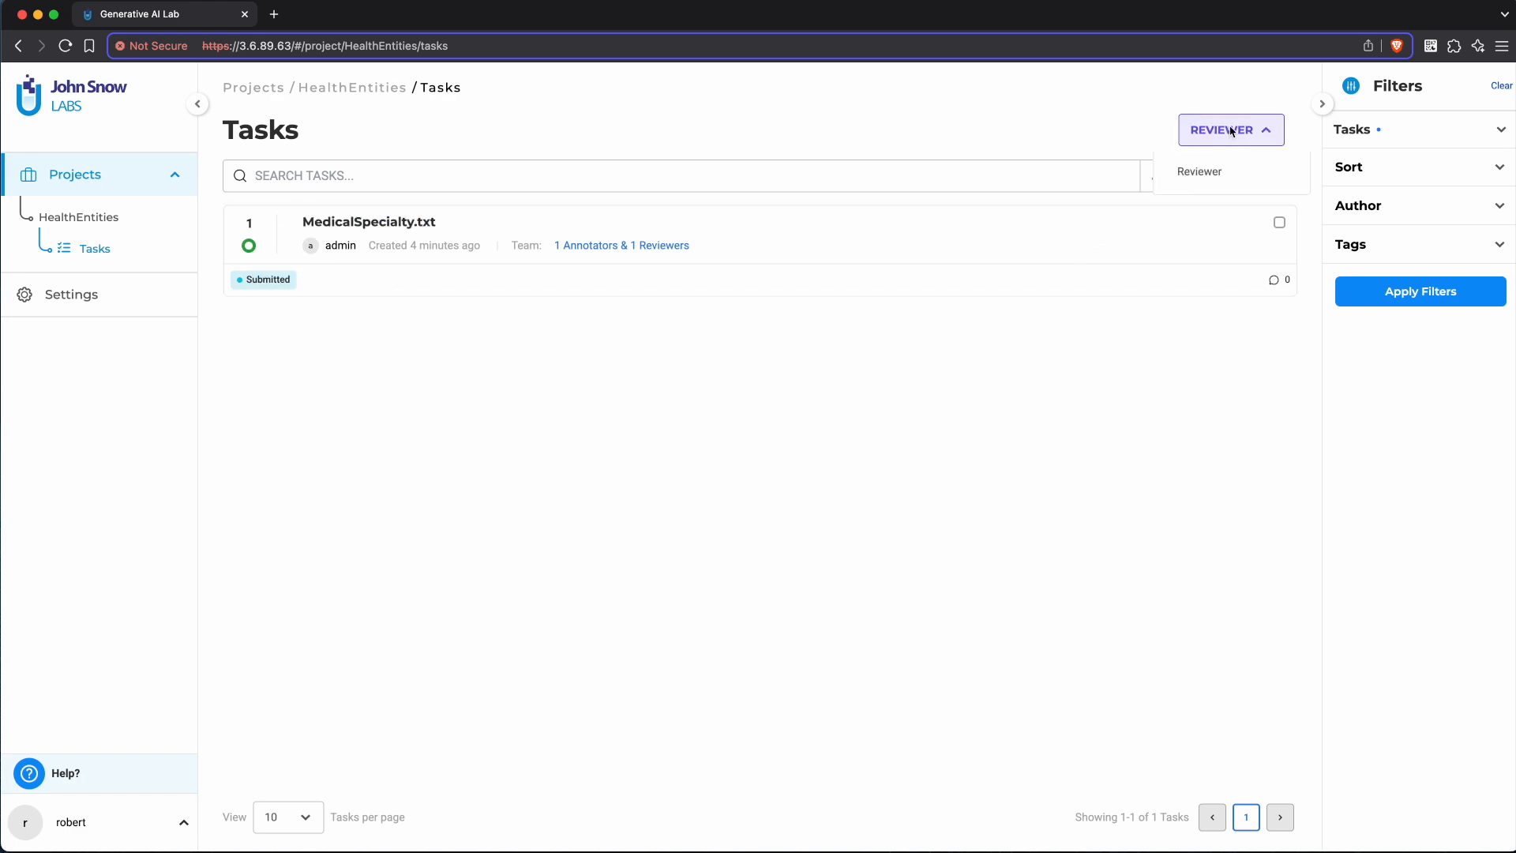
left_click(1229, 128)
left_click(403, 226)
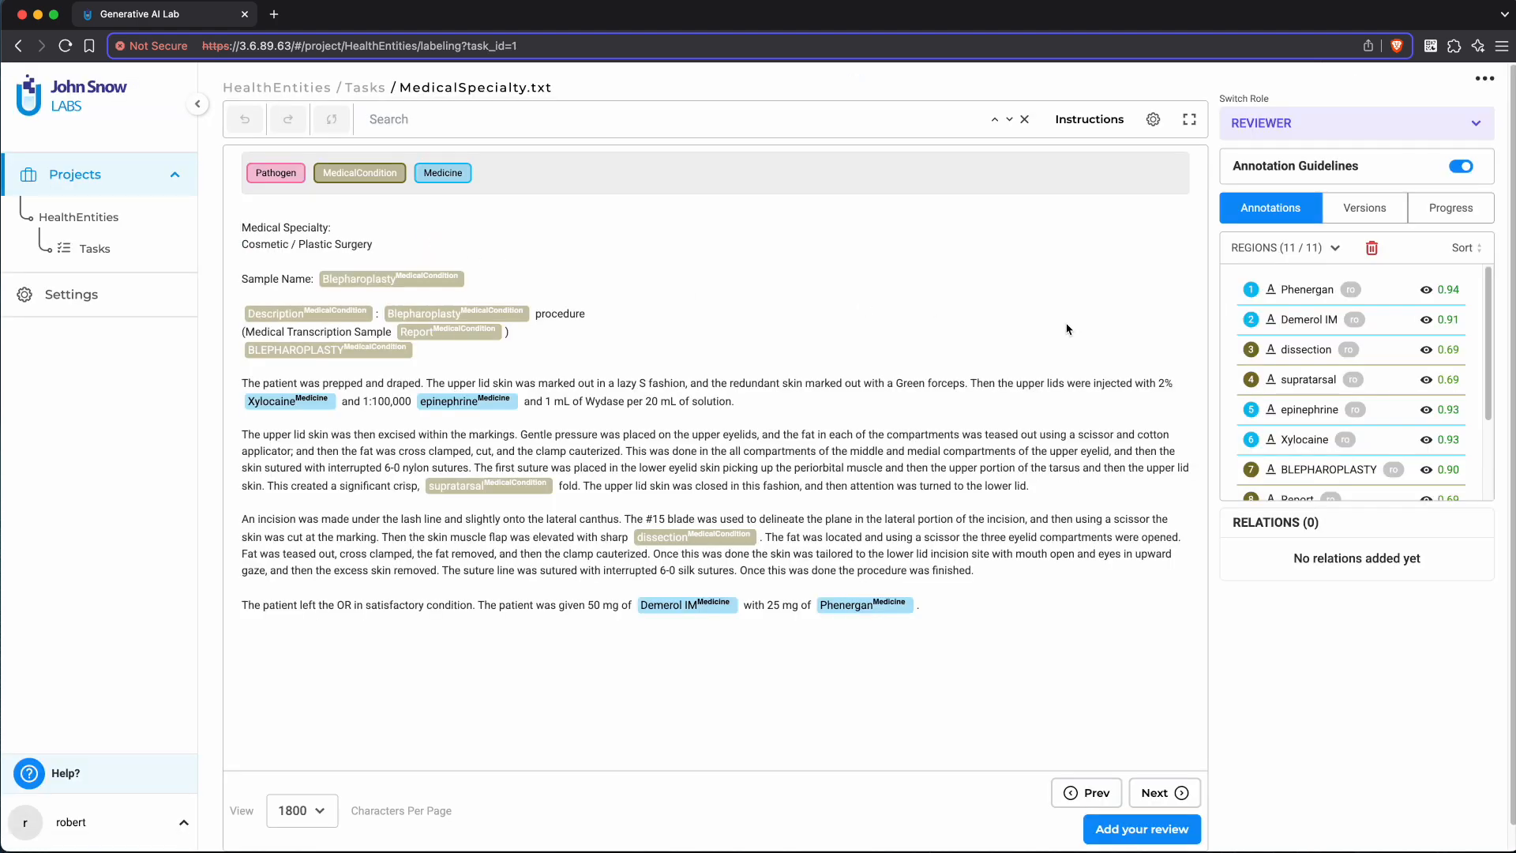
left_click(1346, 220)
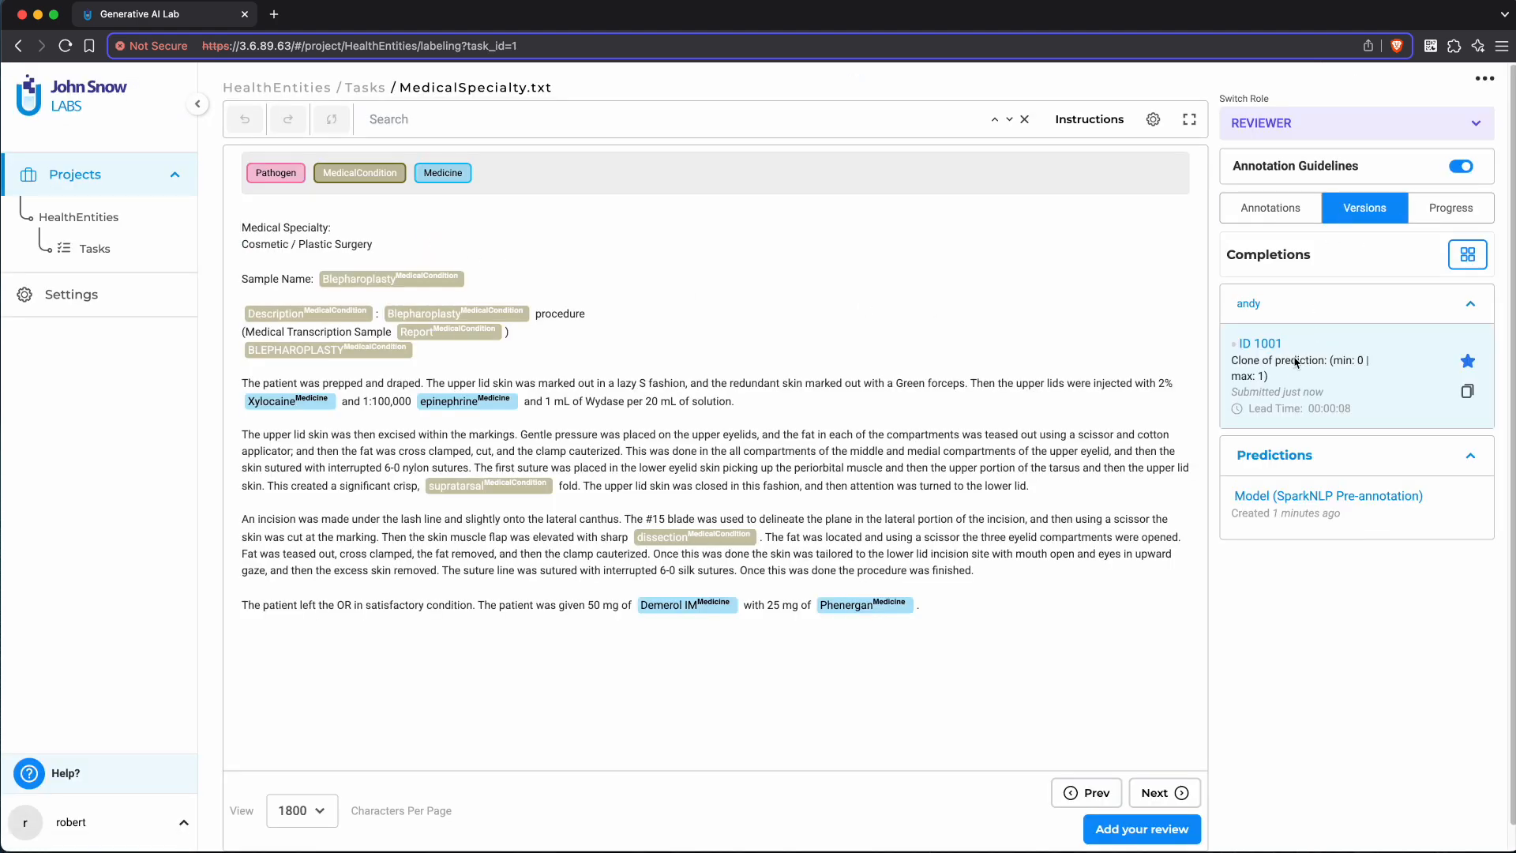
Submit a review approving the annotator's completion without feedback, and return to the task list
left_click(1117, 831)
left_click(813, 575)
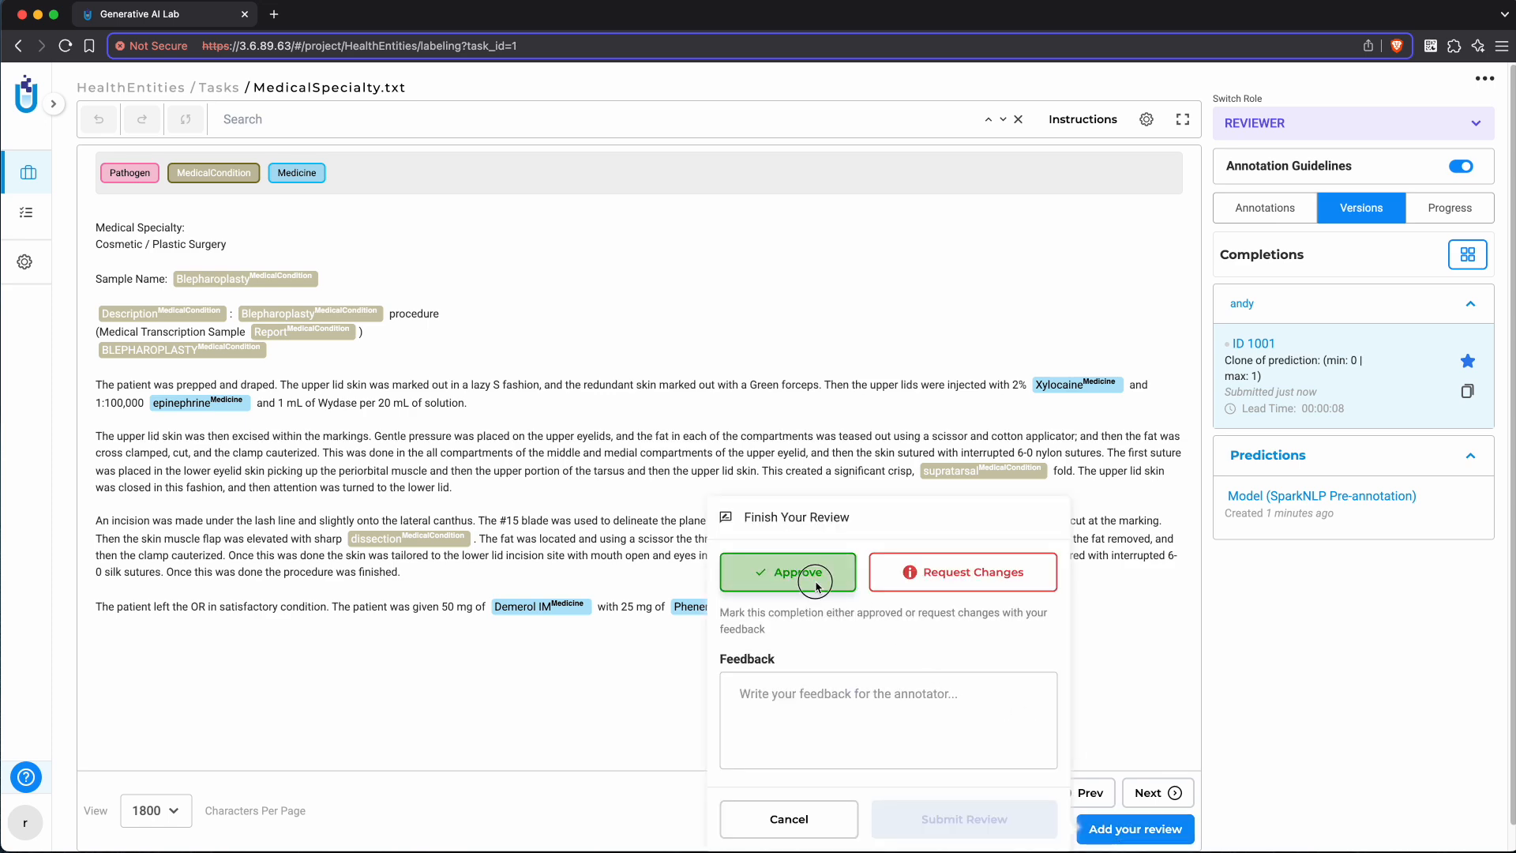
left_click(983, 824)
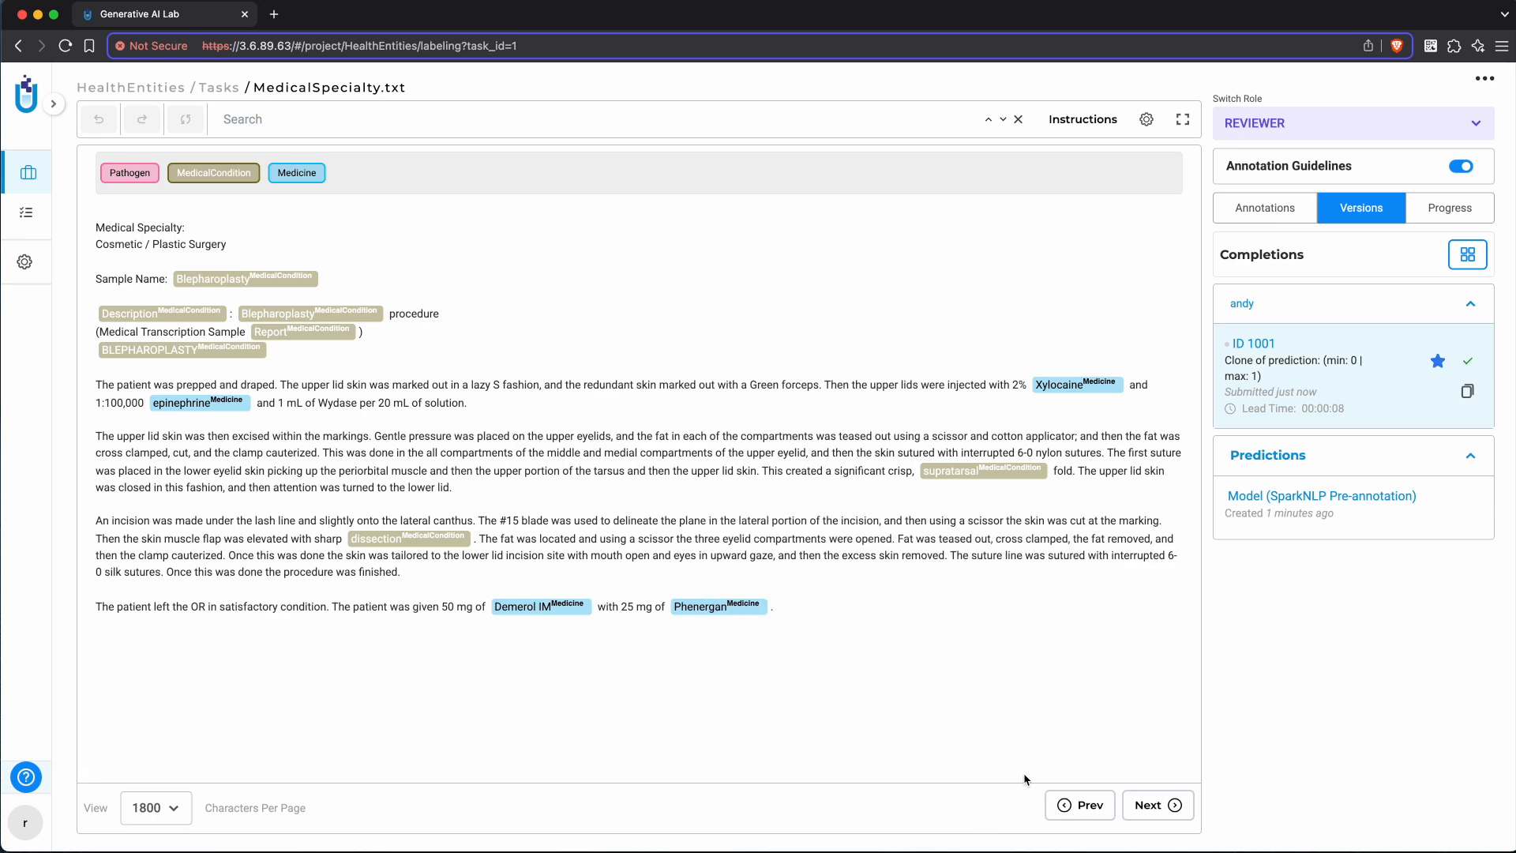
left_click(42, 212)
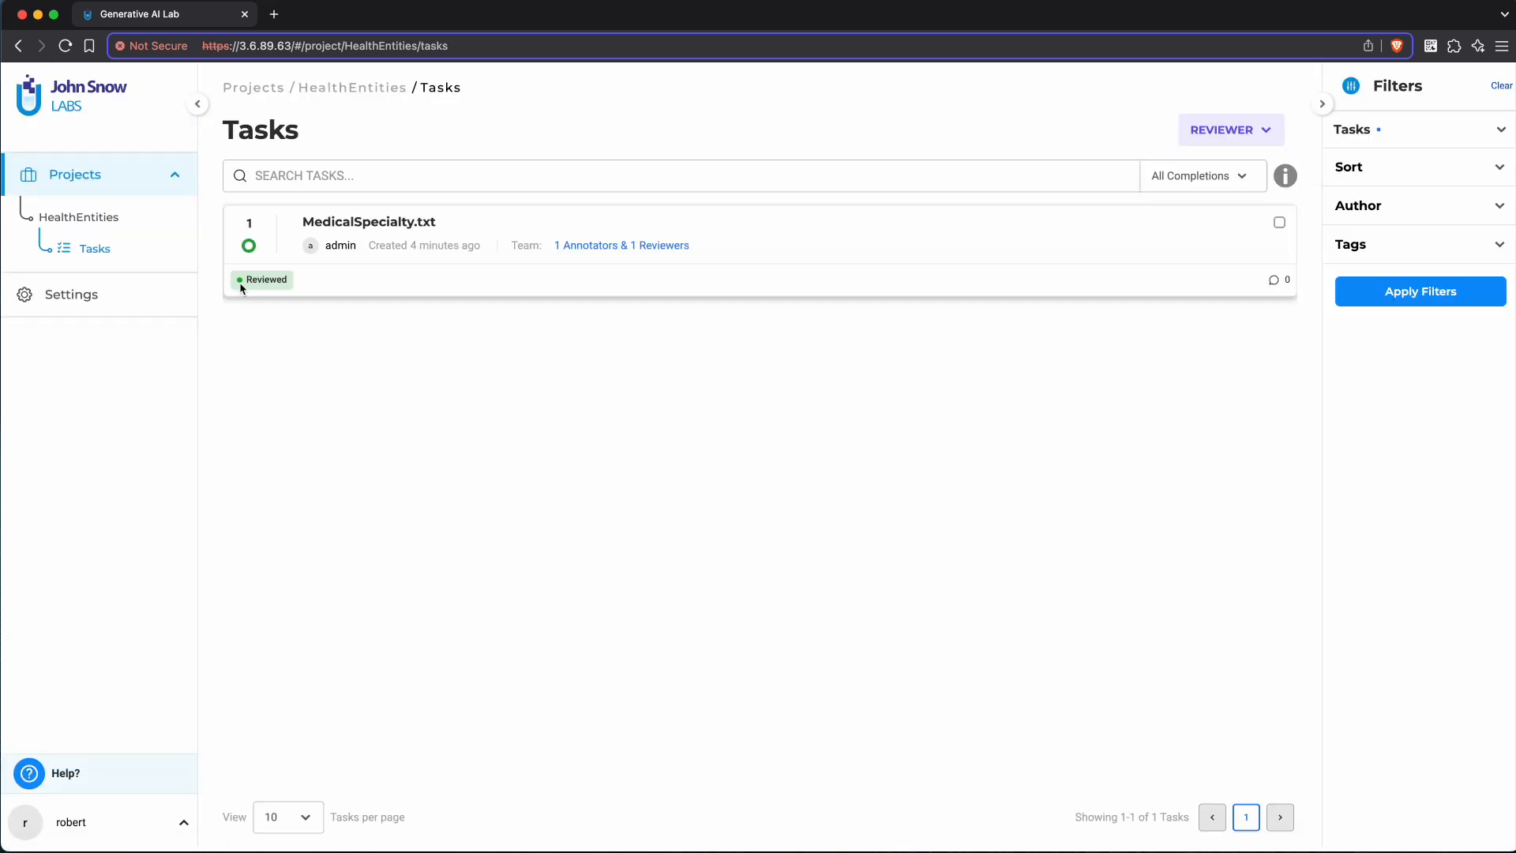